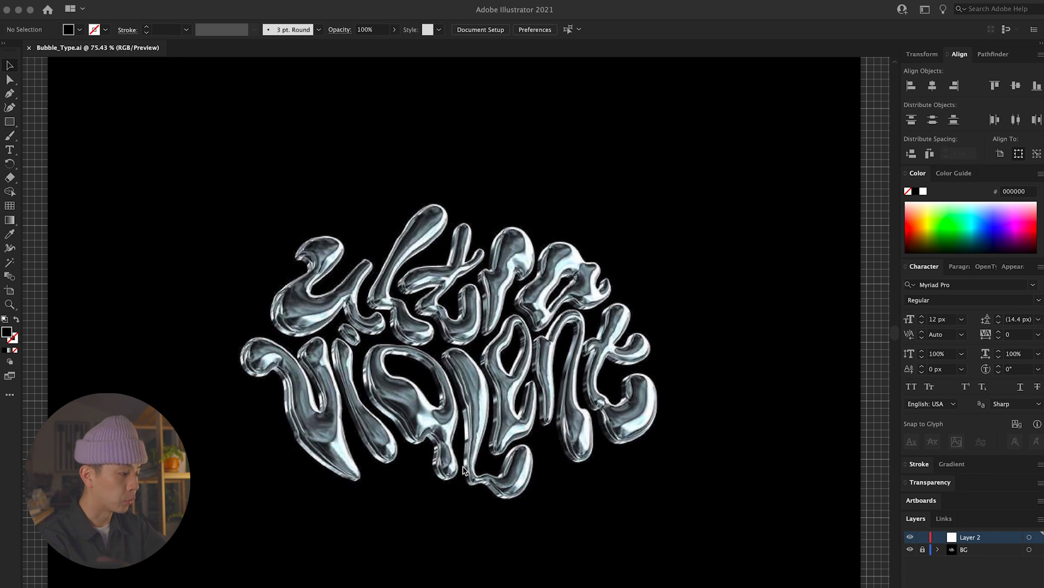
Step: Trace the outline of the chrome letter u in the reference image with magenta curves
mouse_move(265, 161)
left_mouse_down()
mouse_move(239, 163)
mouse_move(218, 206)
mouse_move(242, 224)
mouse_move(182, 276)
mouse_move(201, 361)
mouse_move(327, 332)
mouse_move(383, 364)
mouse_move(403, 345)
mouse_move(356, 313)
mouse_move(380, 202)
mouse_move(264, 270)
mouse_move(315, 180)
mouse_move(258, 165)
left_mouse_up()
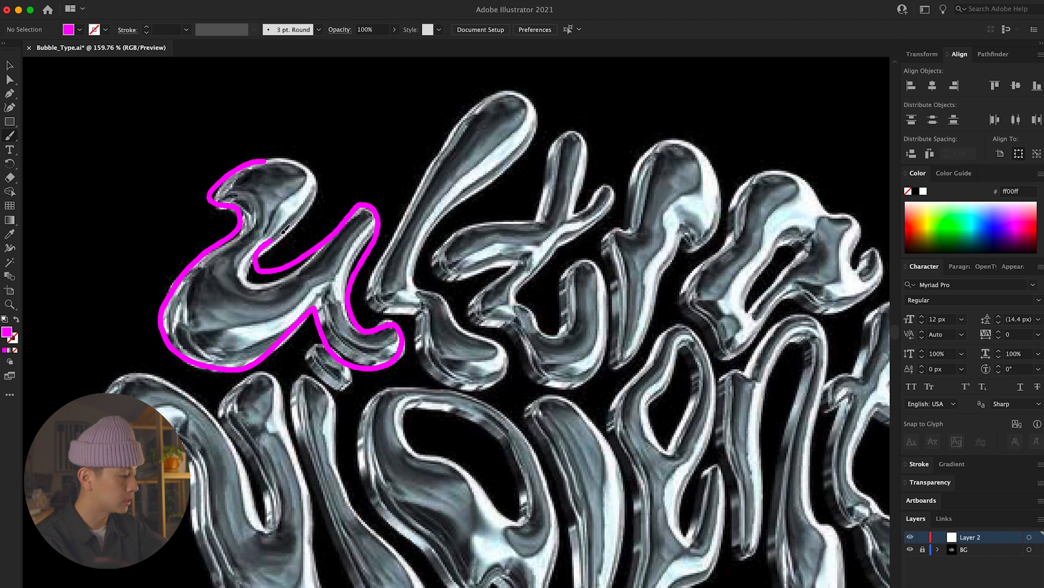
mouse_move(292, 223)
left_mouse_down()
mouse_move(352, 275)
mouse_move(467, 316)
left_mouse_up()
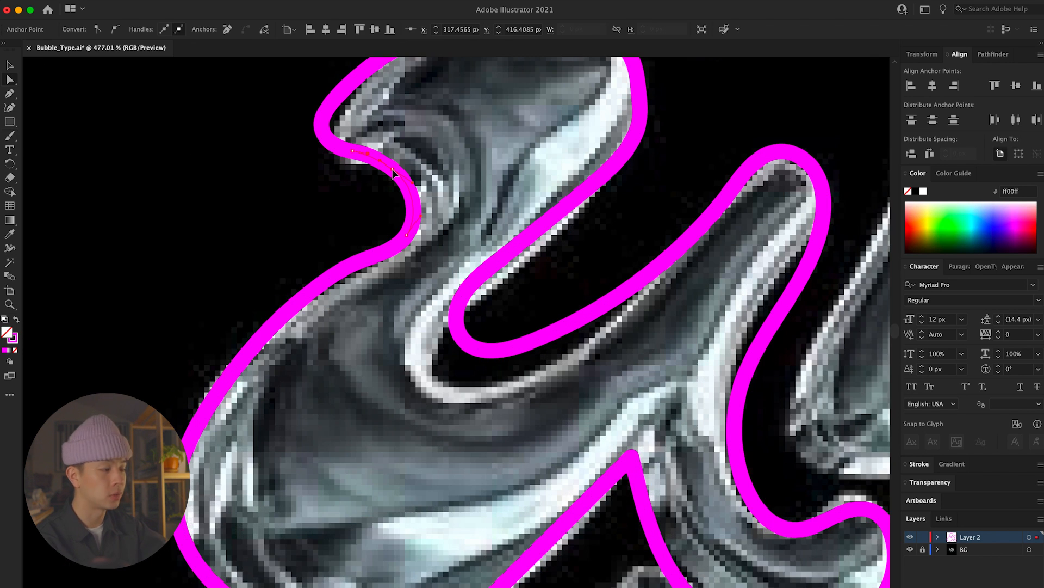
Step: Refine the anchor points around the upper tip of the traced u and undo the last adjustment of the tip point
left_click(390, 169)
scroll(364, 201, "up", 3)
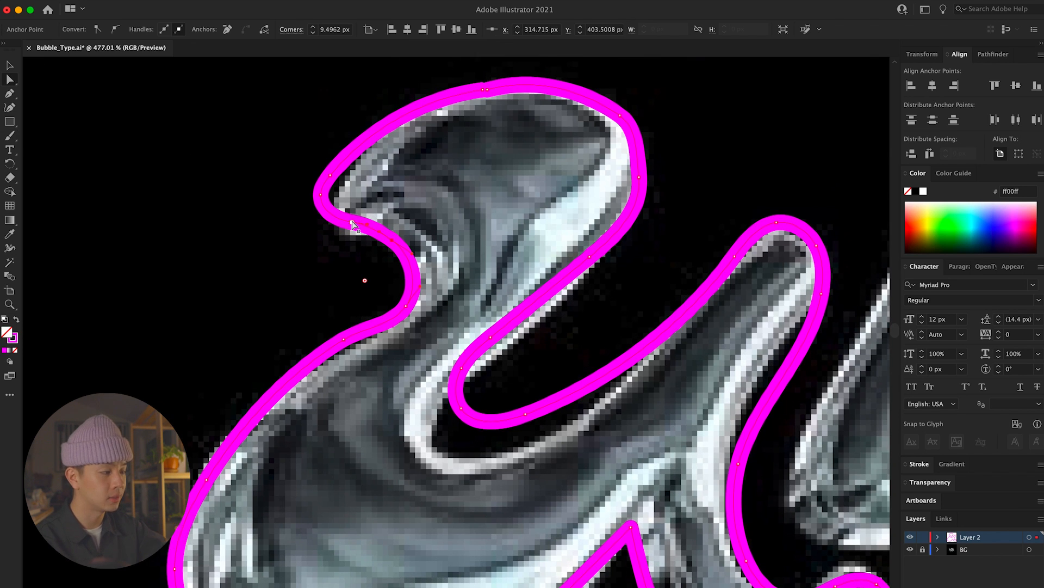
left_click_drag(351, 227, 357, 234)
left_click(321, 193)
left_click_drag(322, 192, 327, 195)
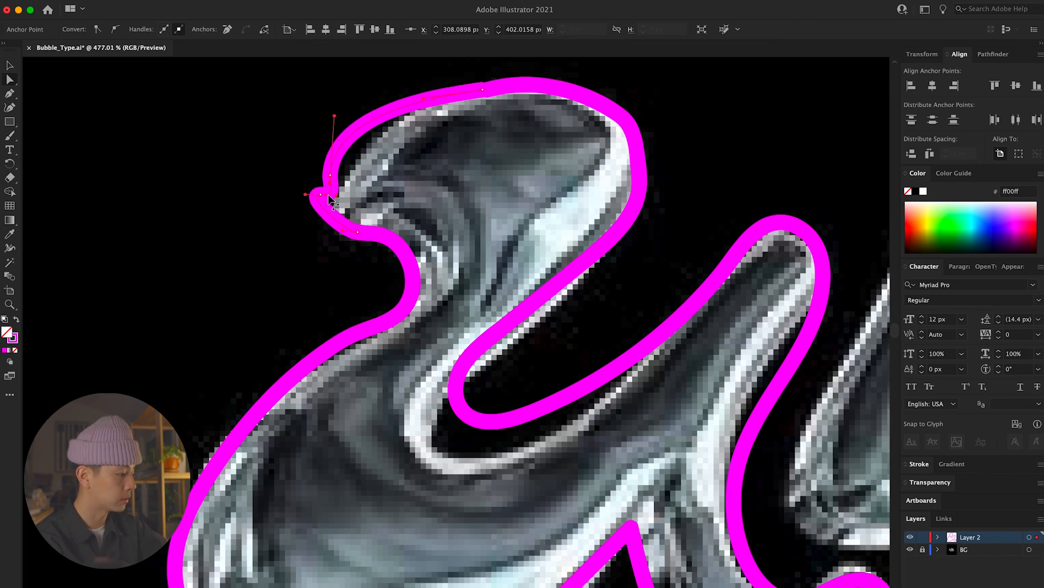
key("super+z")
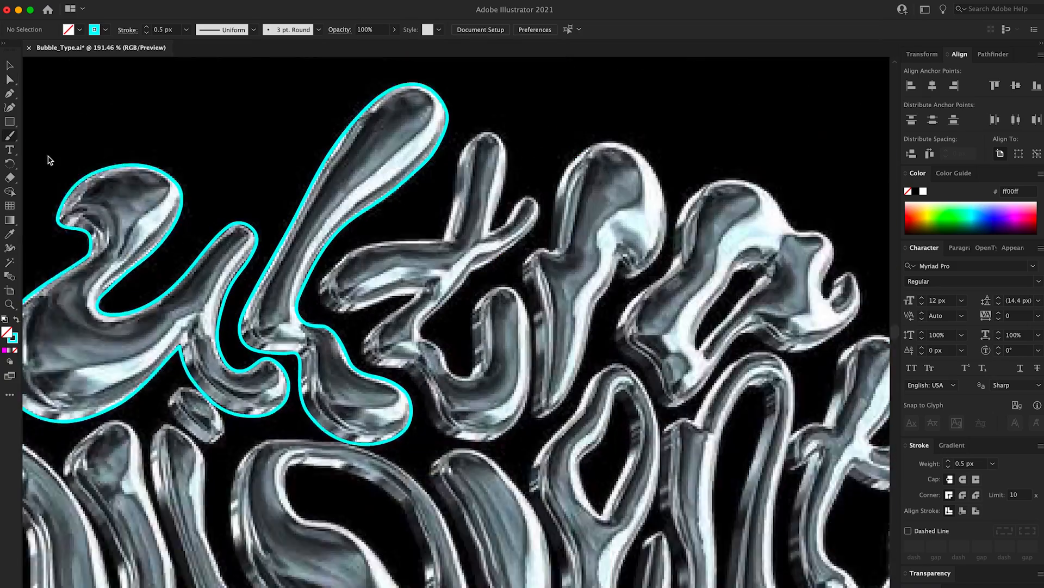
scroll(168, 335, "up", 5)
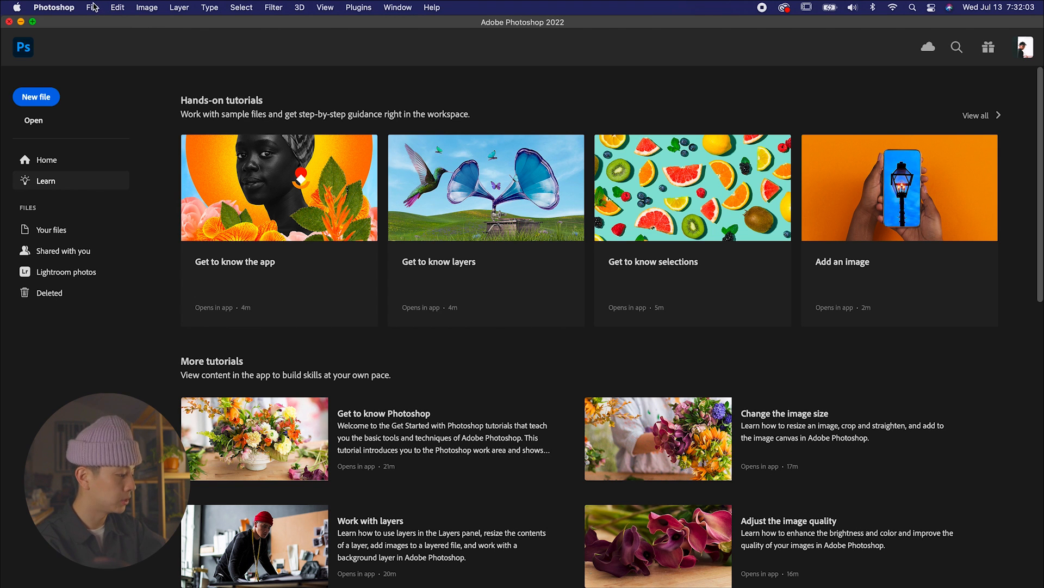
Step: Switch to Photoshop, create a 2000 × 2000 px document at 150 pixels/inch, and change from the Crop tool to the Move tool
left_click(93, 7)
left_click(93, 7)
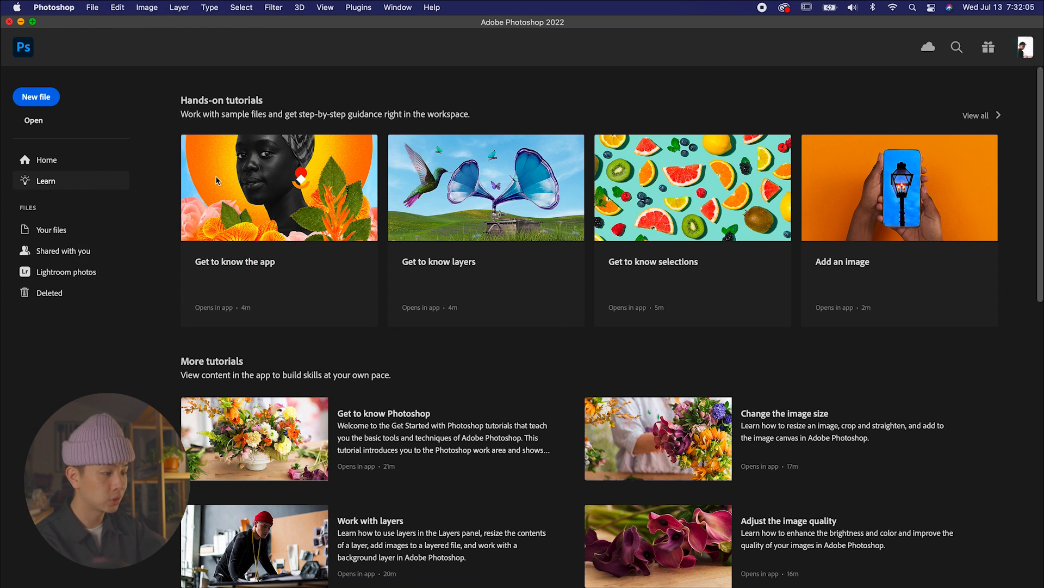
key("super+n")
left_click_drag(674, 280, 682, 269)
left_click(680, 294)
type("150")
left_click(795, 505)
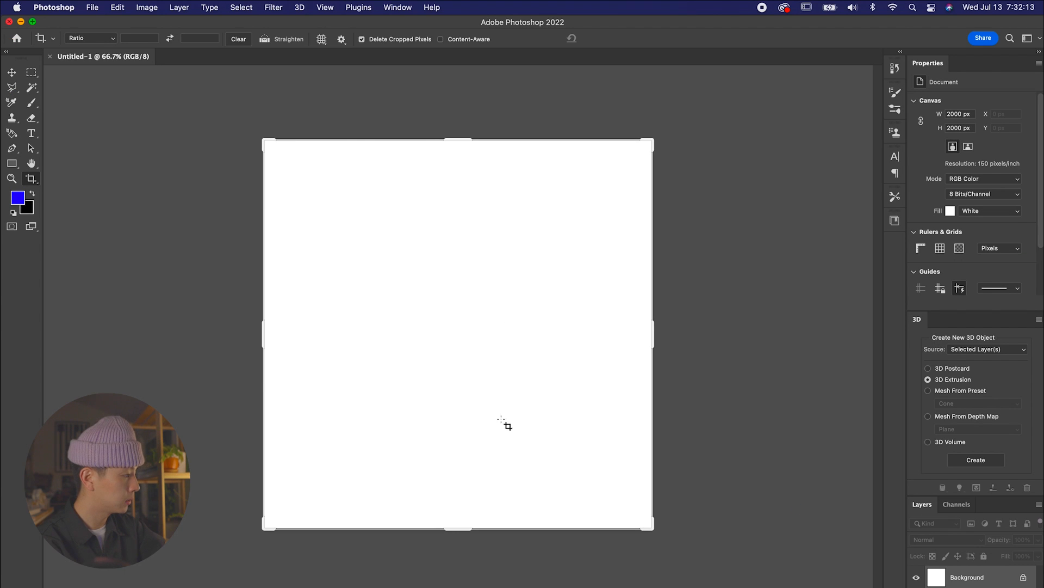
key("Escape")
left_click(11, 74)
key("super+0")
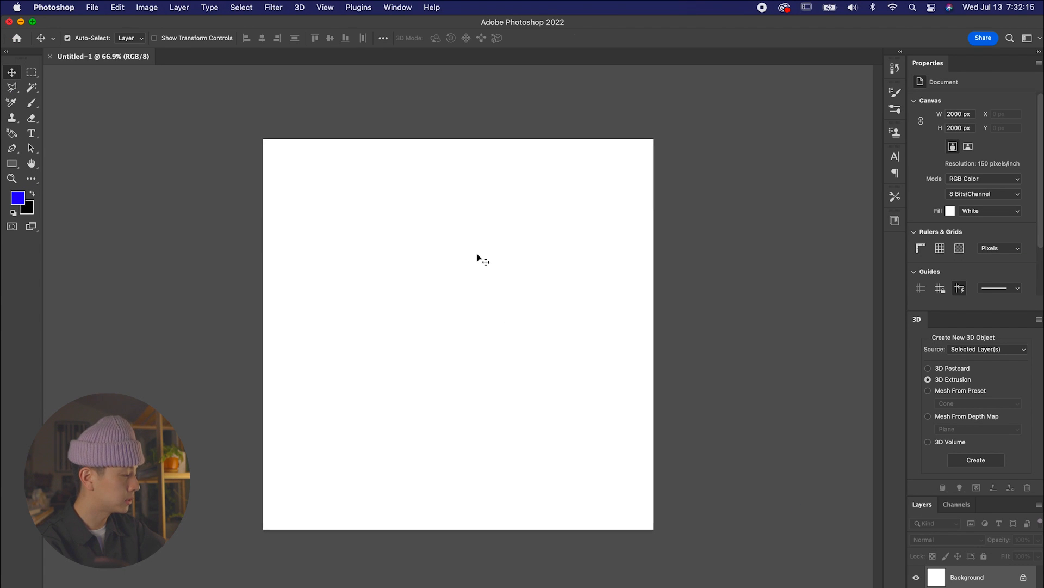
Step: Enable Deactivate Native Canvas in the Technology Previews preferences
left_click(43, 6)
mouse_move(64, 55)
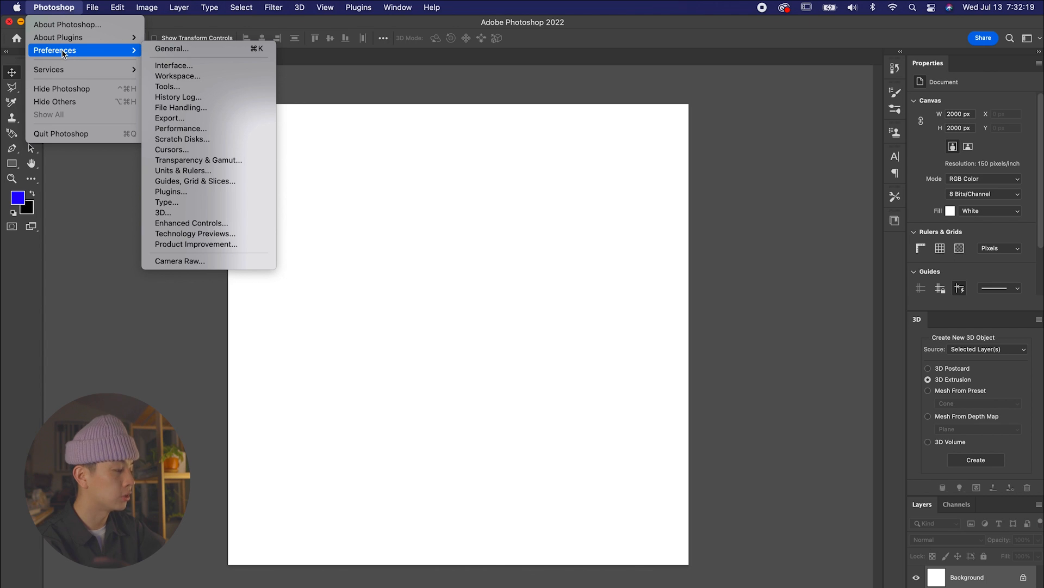
left_click(193, 235)
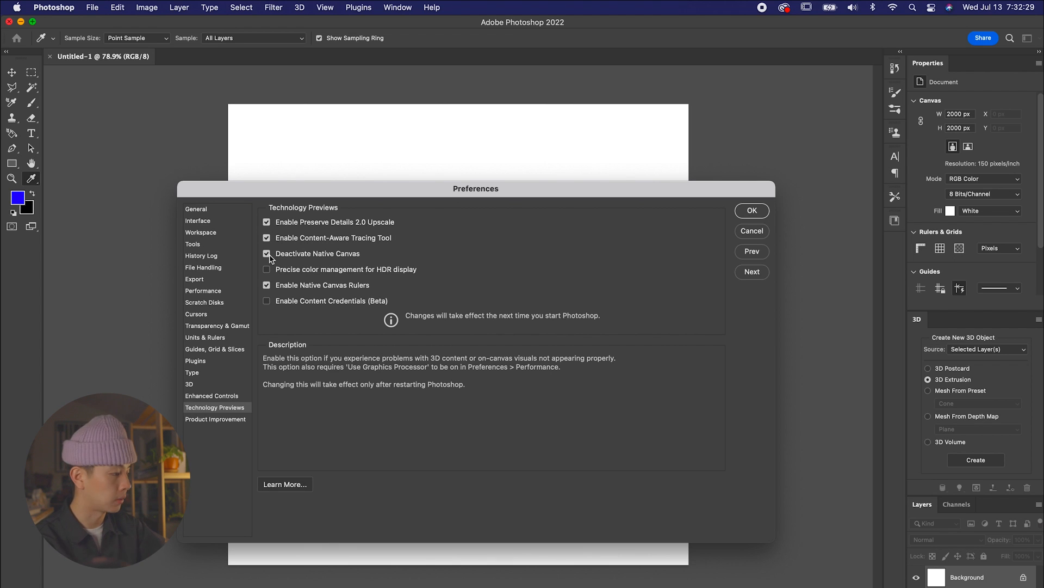
left_click(752, 211)
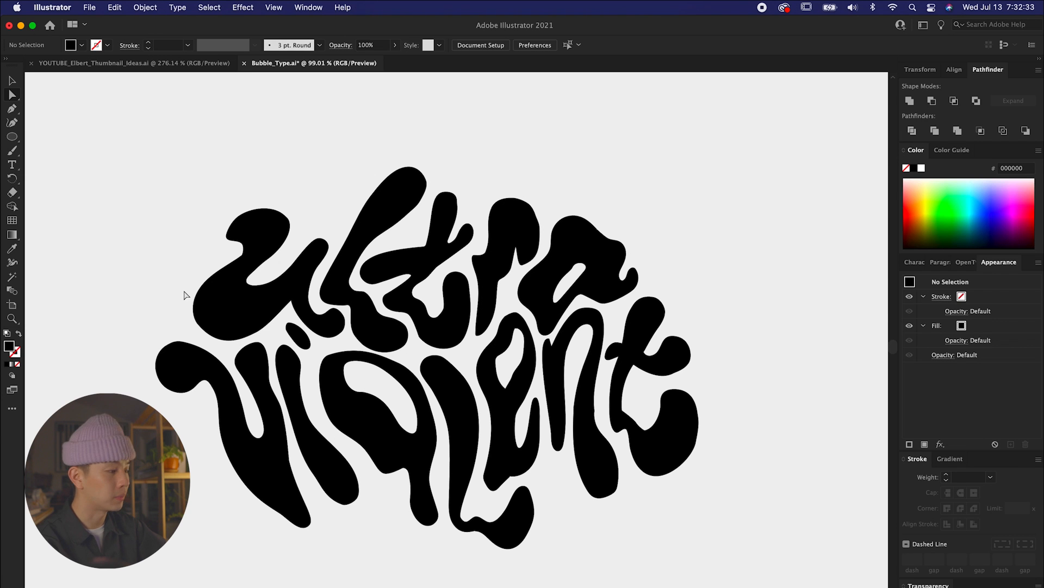
Step: Bring the black "ultra violent" lettering from Illustrator into the Photoshop document as a Vector Smart Object and create a 3D Extrusion from it
left_click_drag(141, 163, 578, 365)
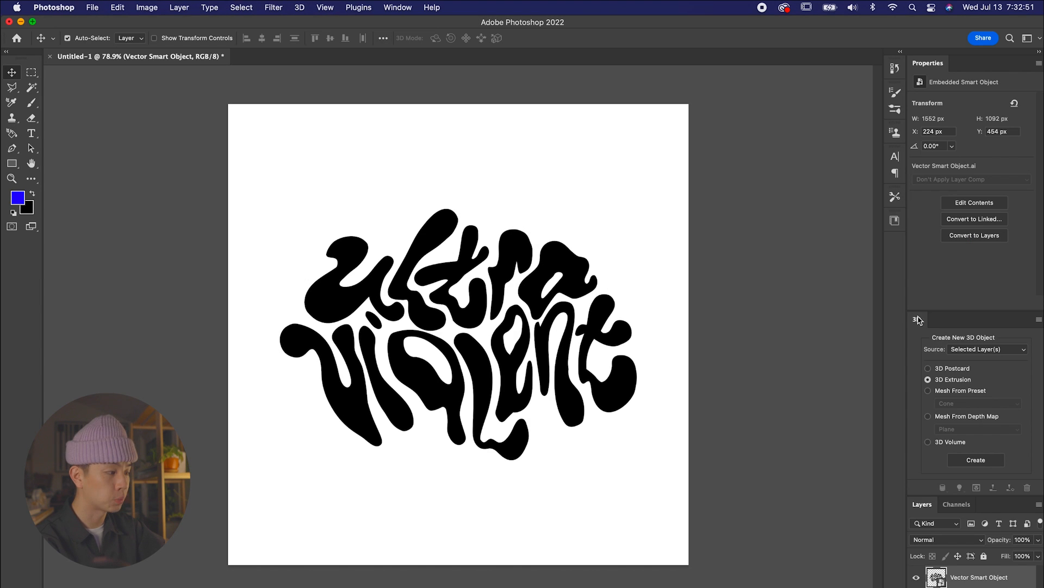
left_click(384, 6)
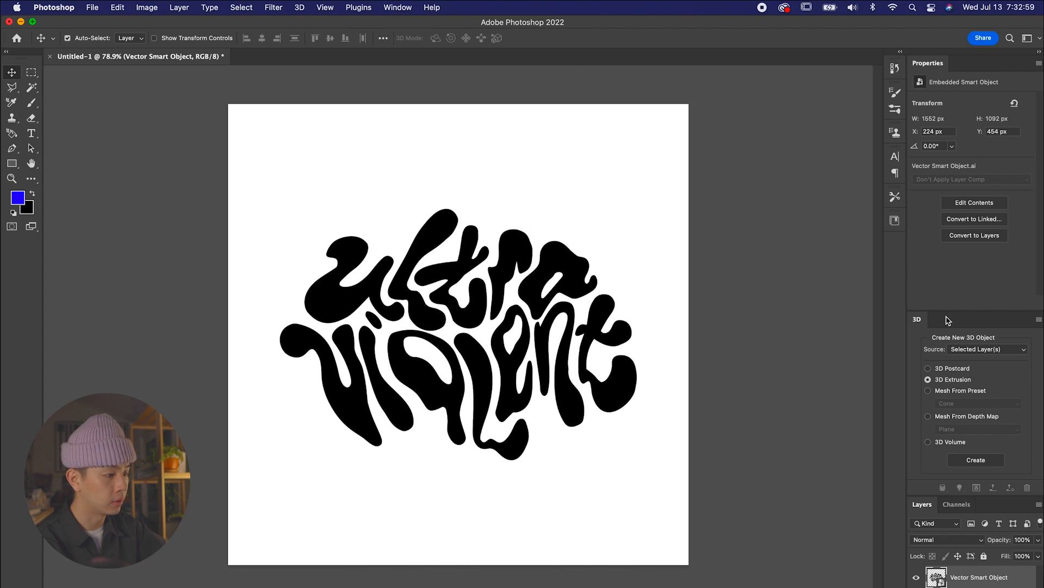
left_click_drag(947, 318, 796, 214)
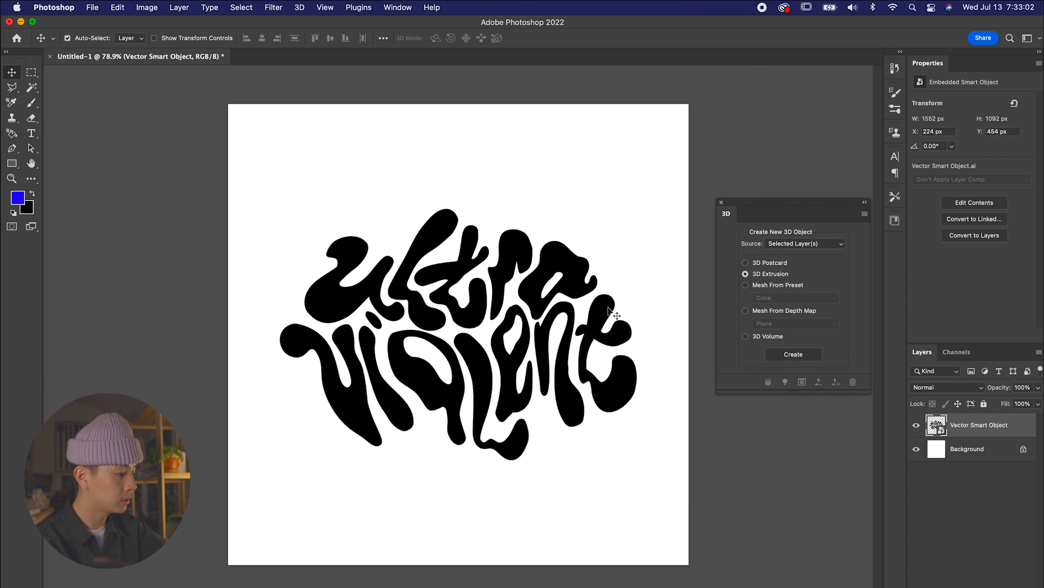
left_click(793, 354)
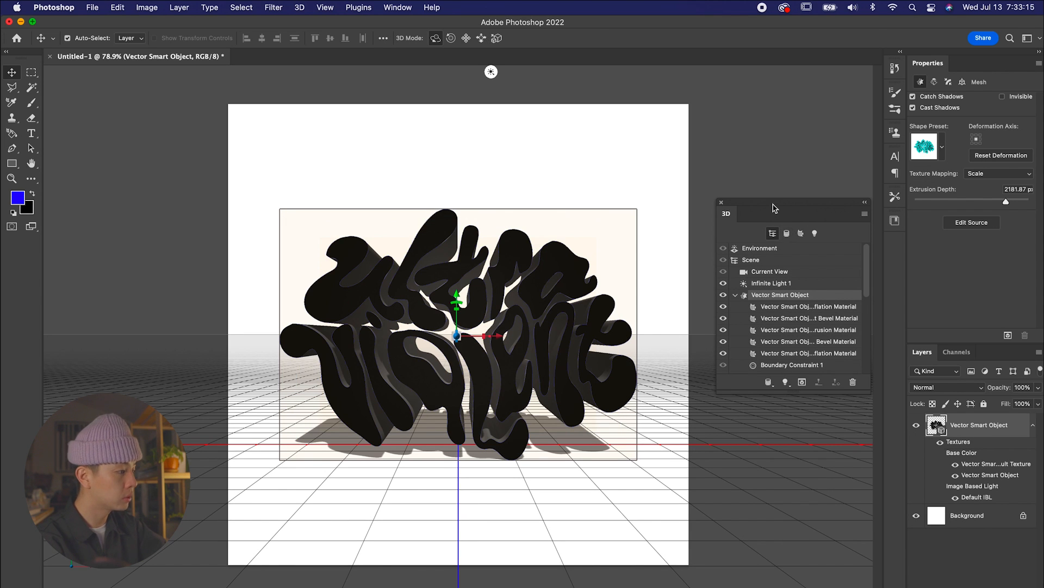
Step: Orbit and pan the 3D scene so the extruded lettering sits slightly higher on the canvas
left_click_drag(776, 207, 776, 188)
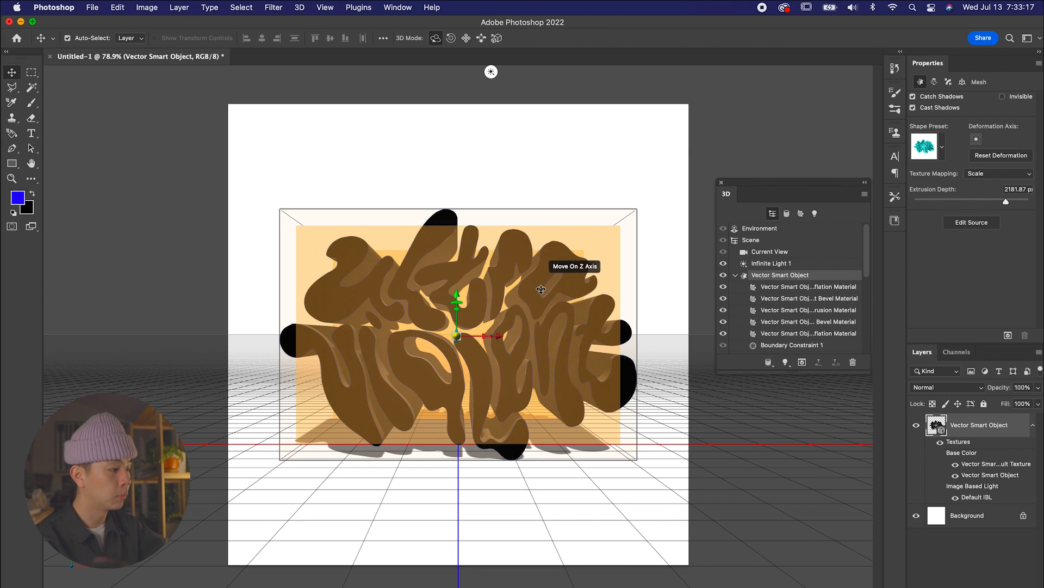
left_click_drag(408, 166, 436, 166)
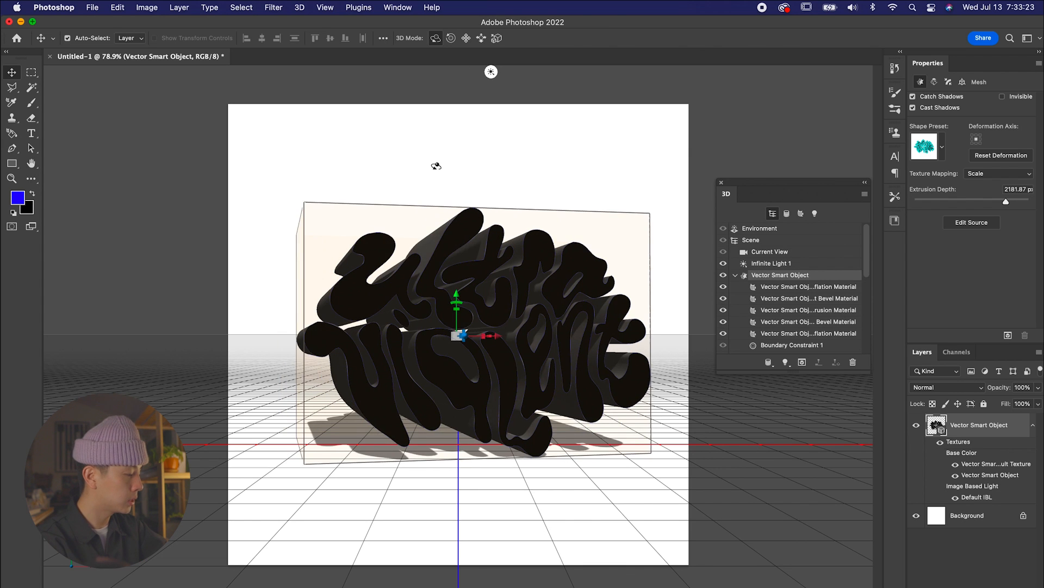
left_click_drag(515, 169, 537, 130)
left_click(466, 38)
mouse_move(490, 156)
left_mouse_down()
mouse_move(459, 173)
mouse_move(483, 117)
mouse_move(489, 171)
left_mouse_up()
left_click(481, 40)
Step: Float the Properties panel and place the 3D panel directly above it
left_click_drag(927, 63, 757, 304)
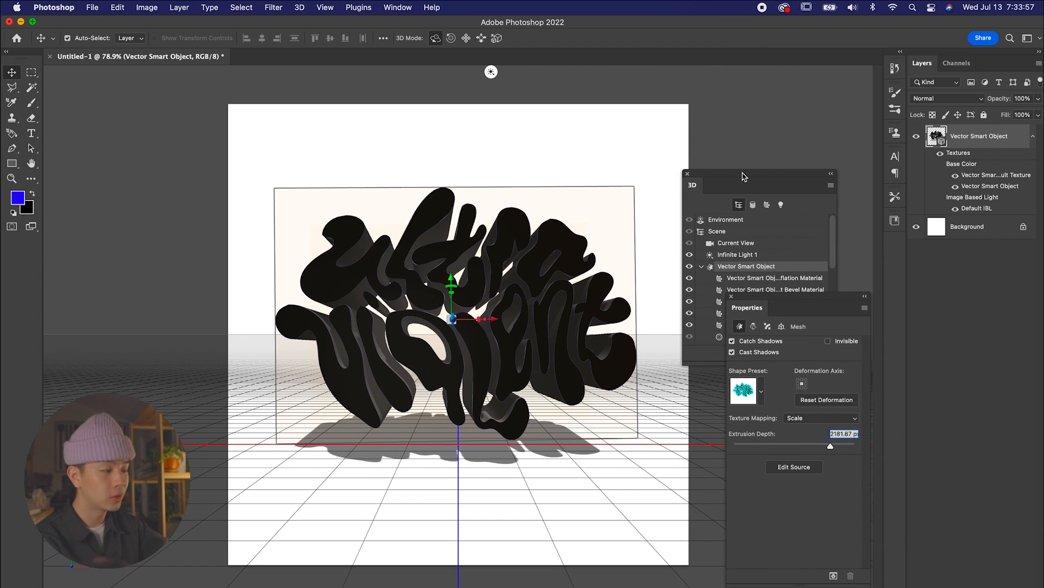
left_click_drag(762, 181, 785, 82)
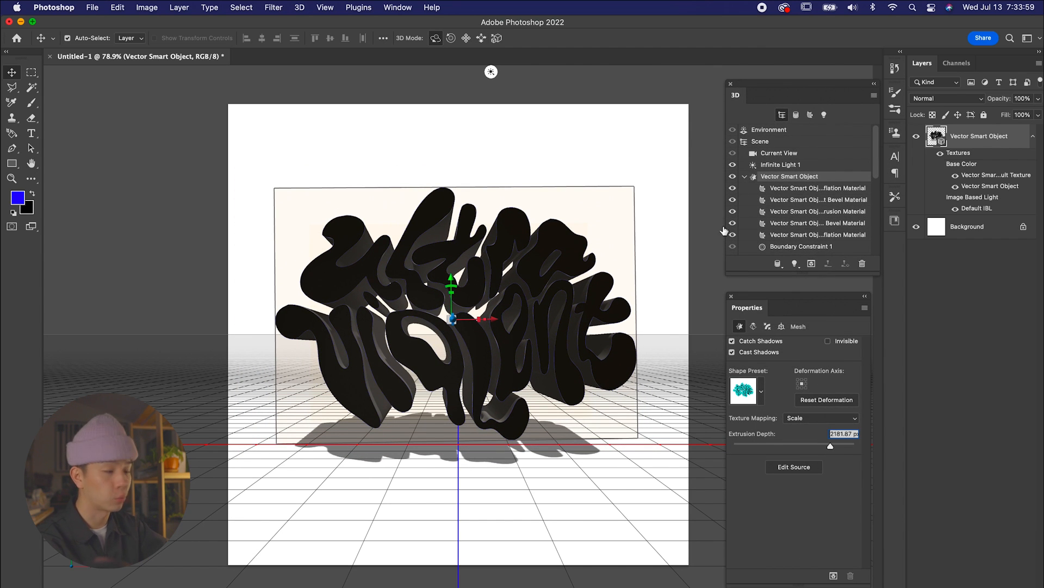
Step: Turn off Catch Shadows and Cast Shadows for the lettering mesh and set its Extrusion Depth to 0 px
left_click(733, 343)
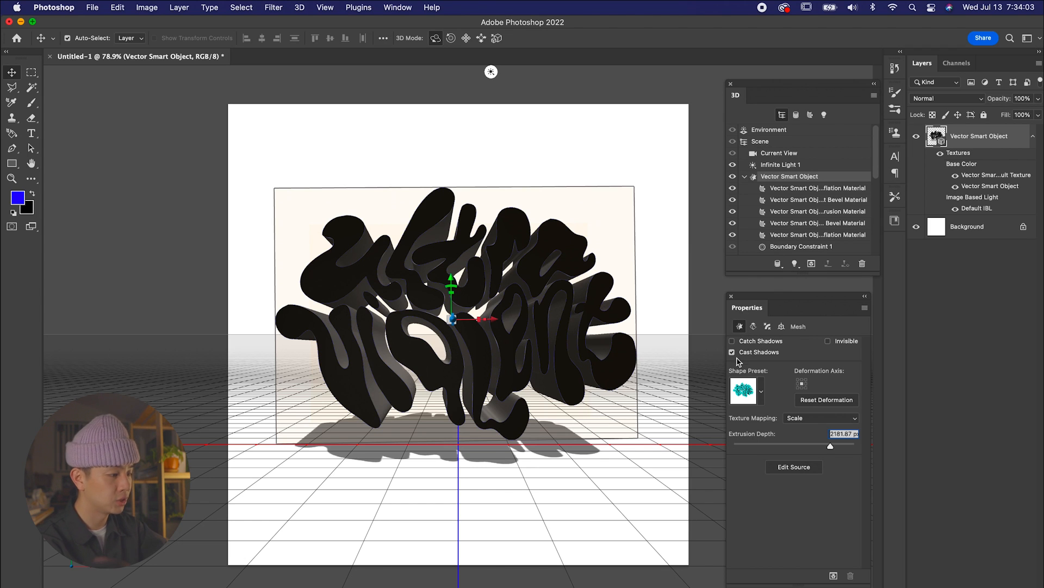
left_click(733, 353)
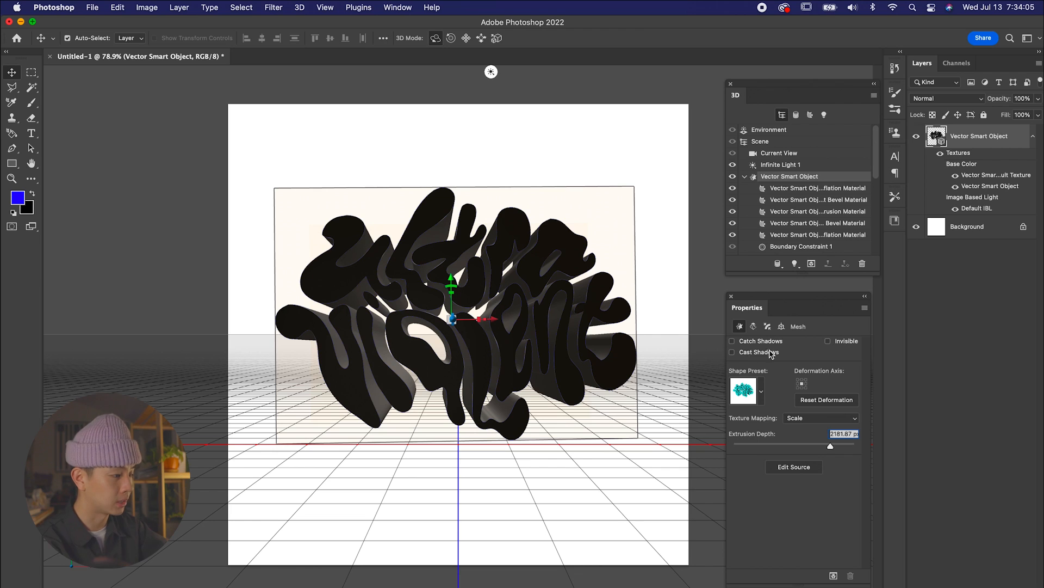
left_click(844, 434)
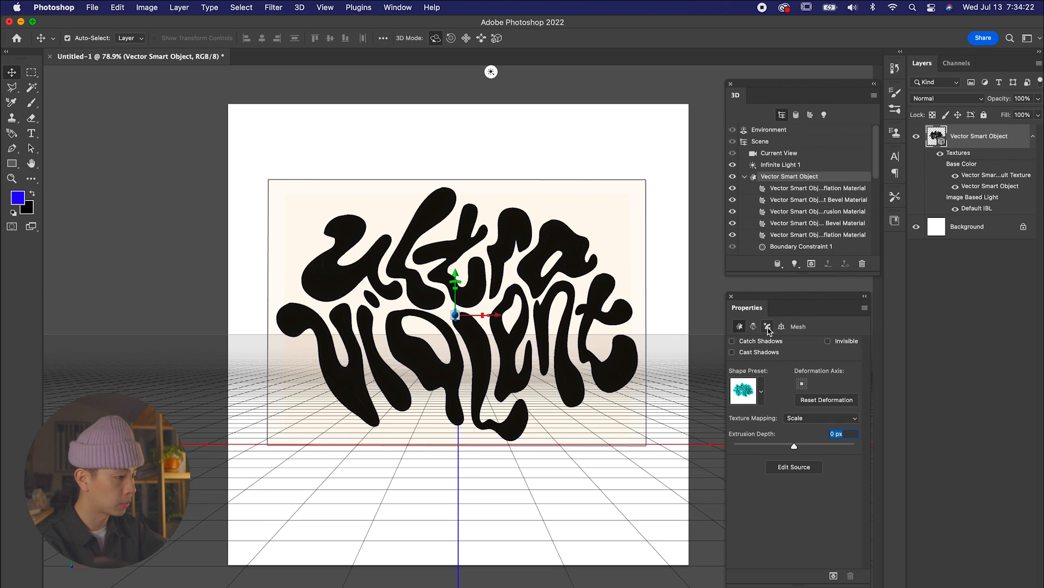
Step: Set the lettering's cap to affect Front and Back sides and choose the rounded quarter-circle bevel contour
left_click(768, 326)
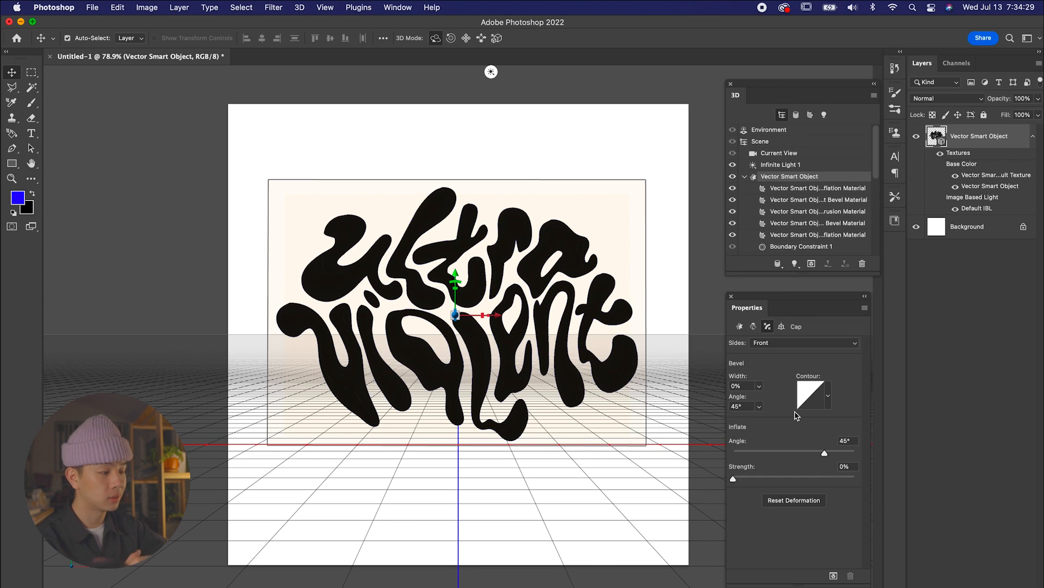
left_click(782, 344)
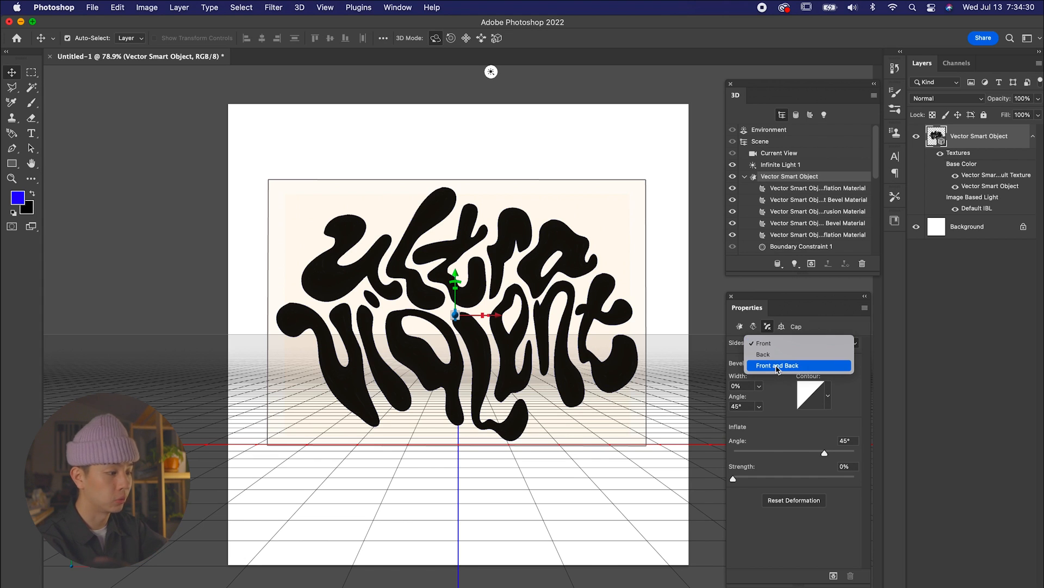
left_click(777, 366)
left_click(828, 396)
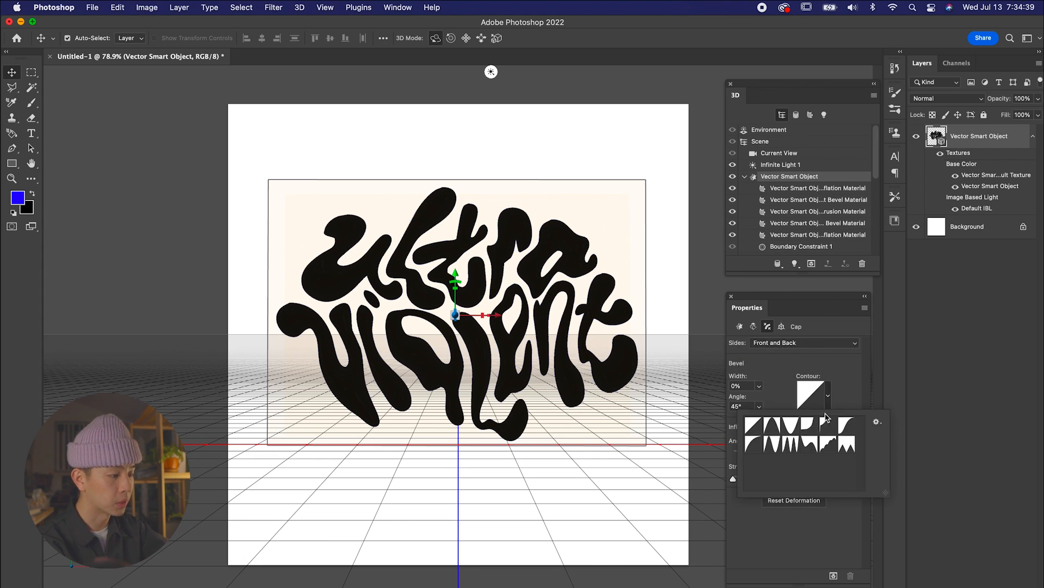
left_click(754, 444)
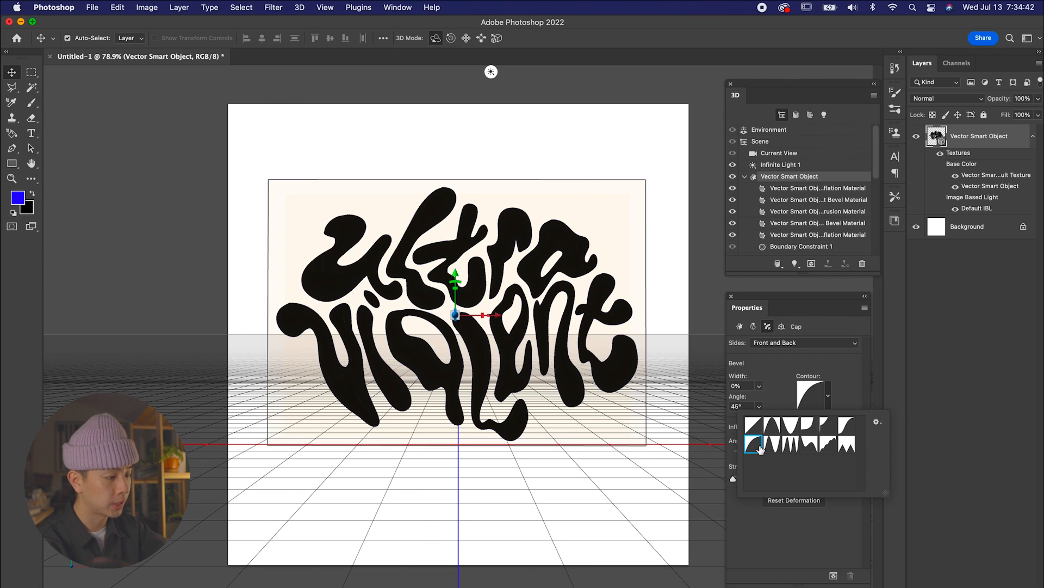
left_click(853, 395)
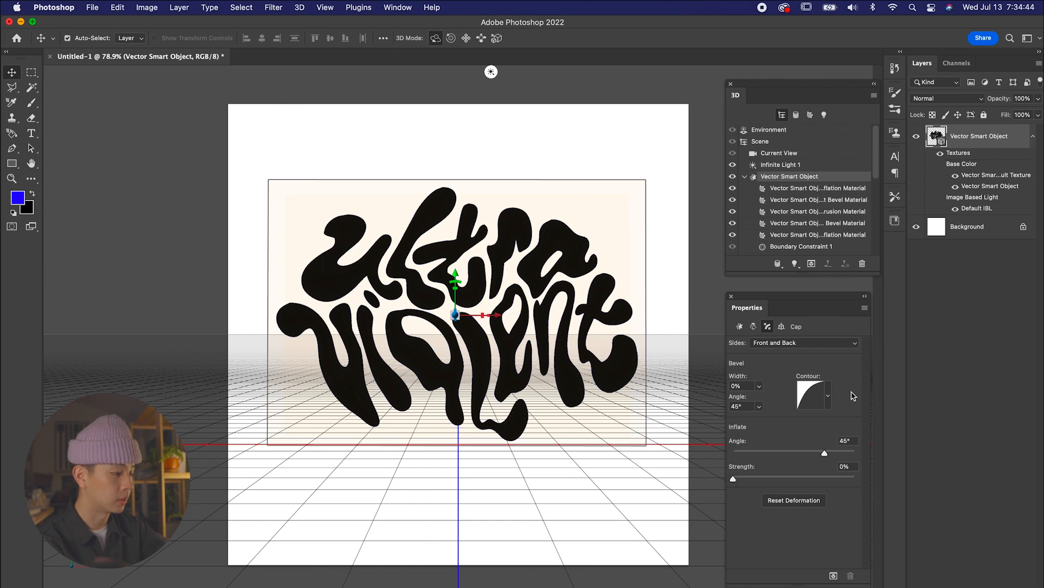
Step: Inflate the lettering's cap with an angle of 90° and a strength of 40%
left_click(848, 440)
type("90")
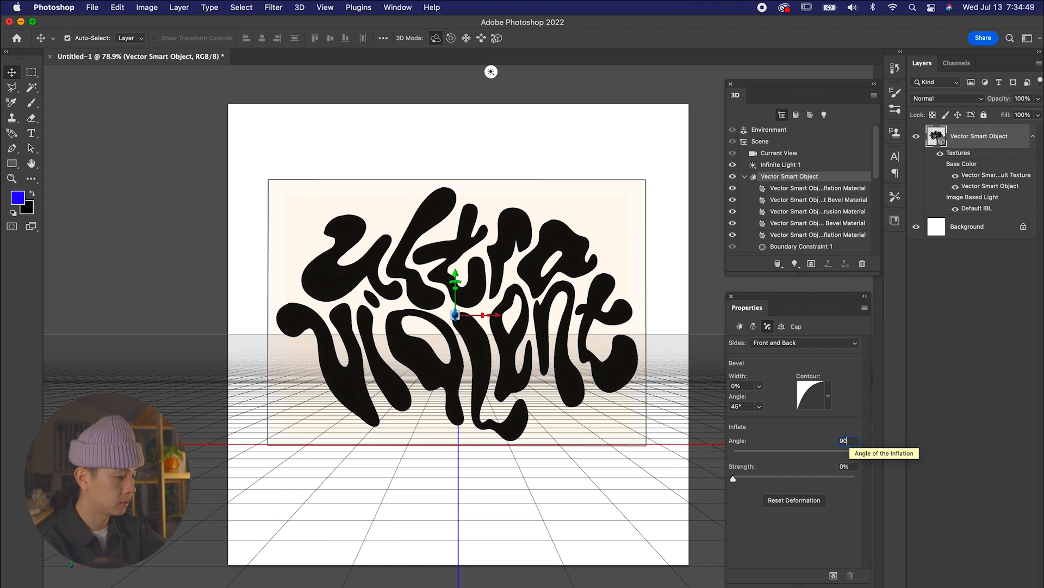
key("Return")
left_click(846, 466)
type("40")
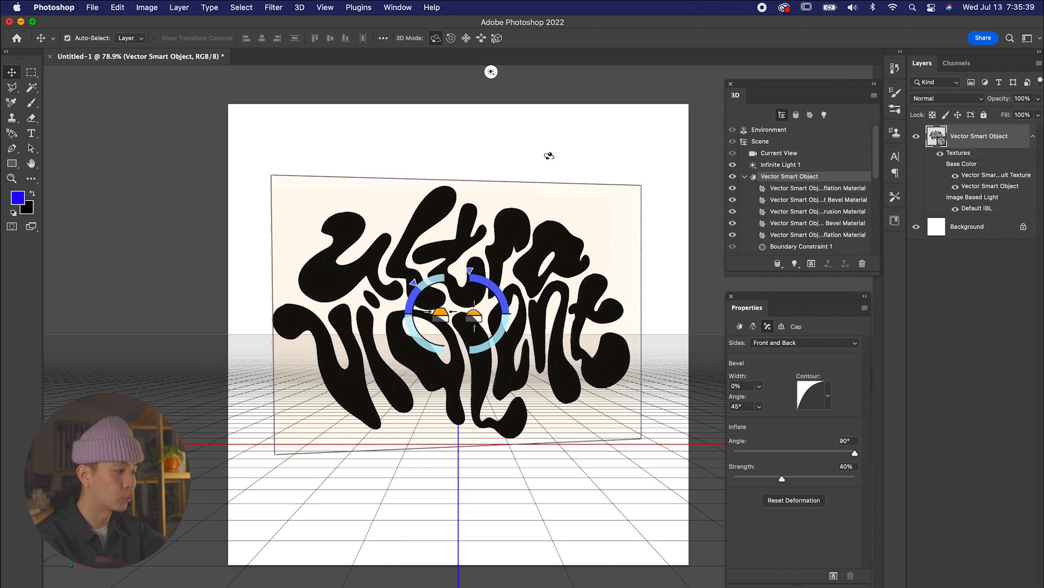
left_click_drag(550, 158, 459, 159)
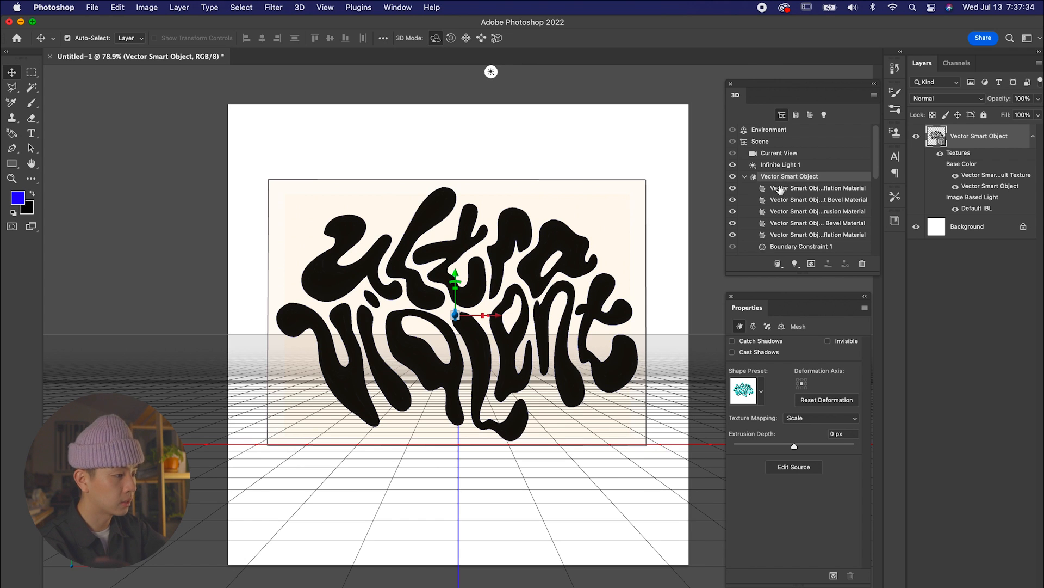
Step: Apply the black-and-white checkered material preset to the lettering's first inflation material
left_click(781, 189)
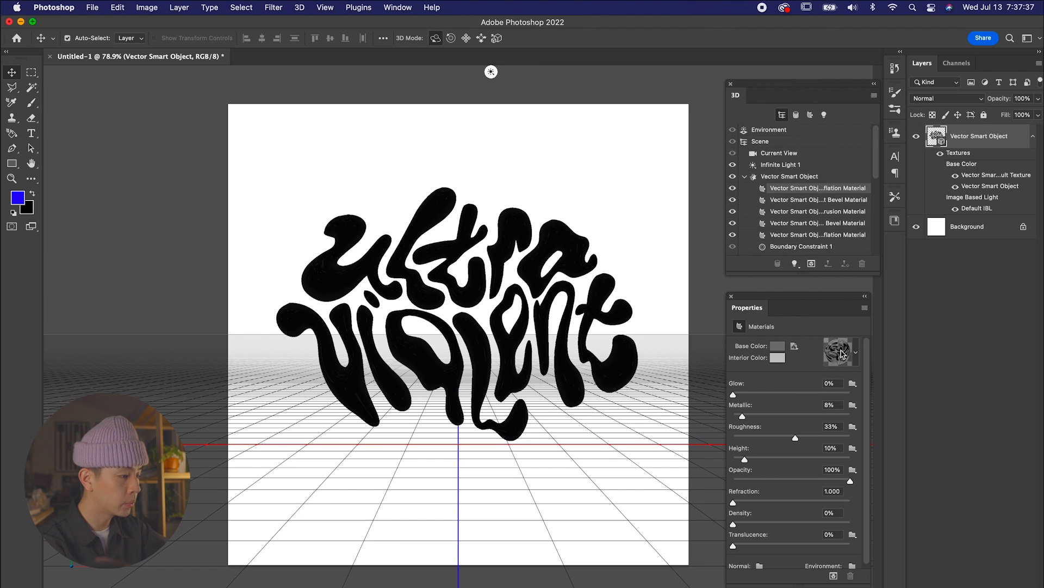
left_click(856, 353)
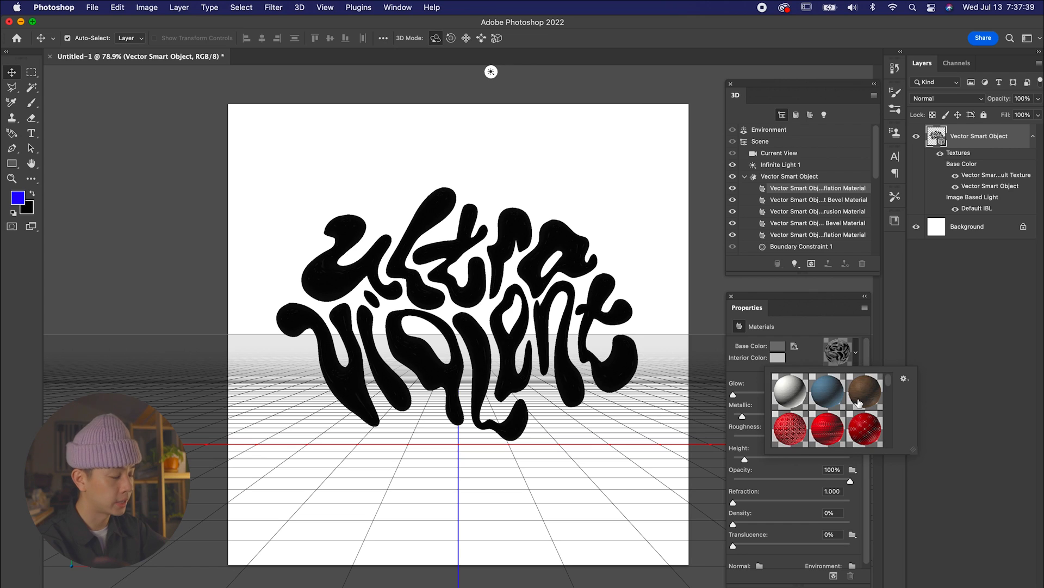
scroll(861, 408, "down", 8)
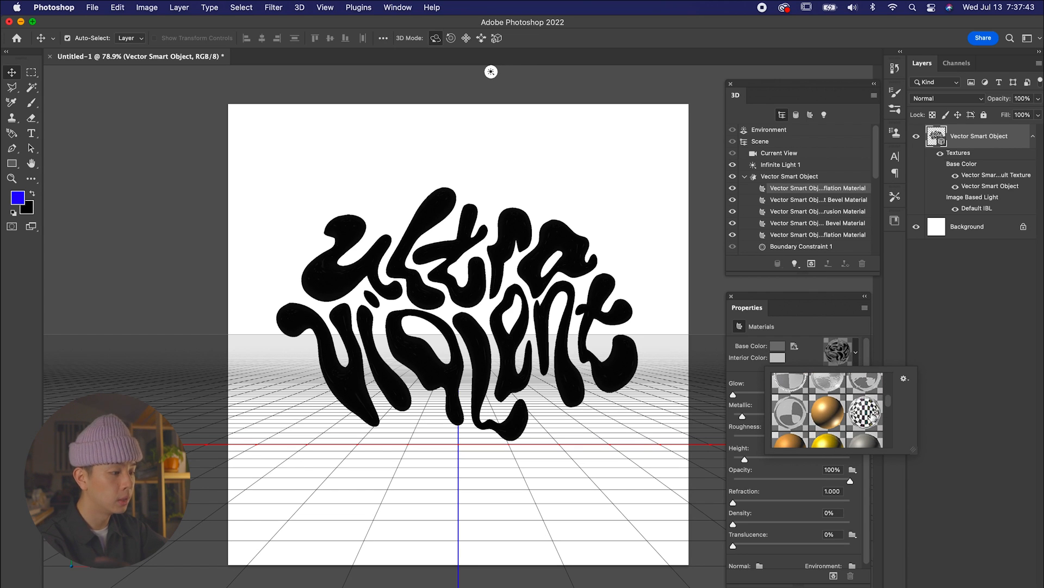
left_click(871, 415)
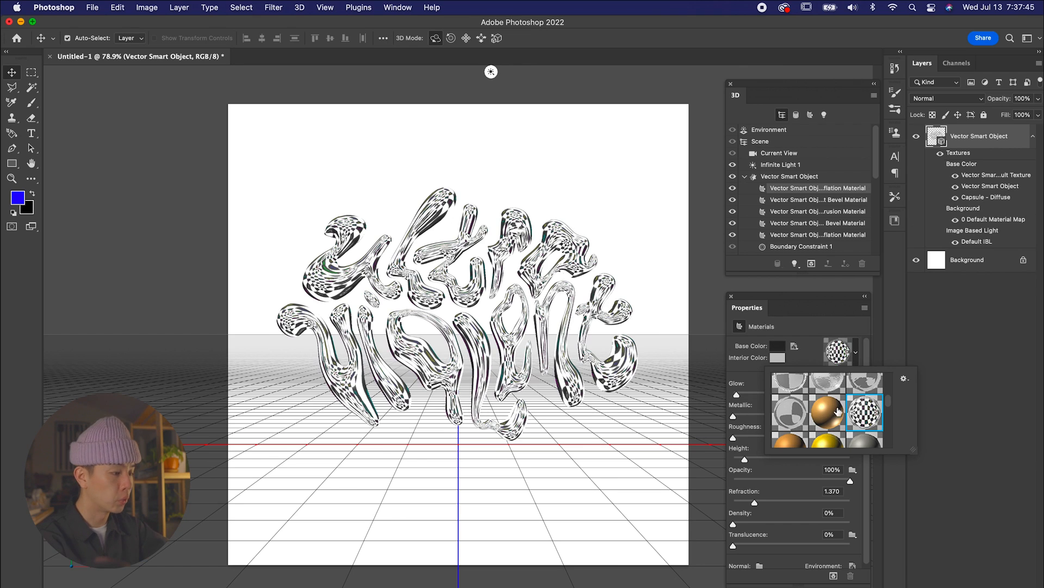
Step: Set the Metallic value of the lettering's first inflation material to 100%
left_click(802, 308)
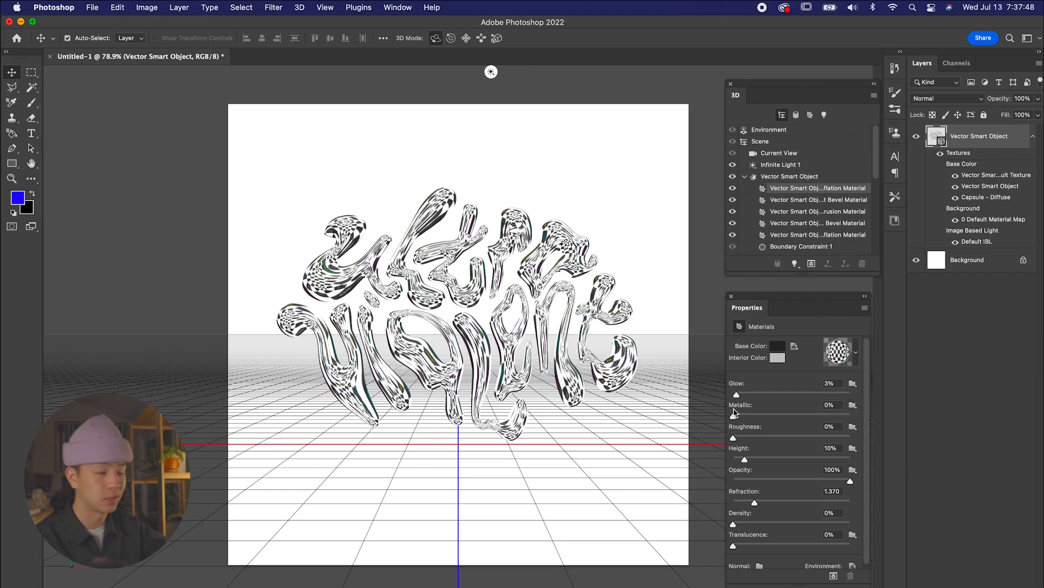
left_click_drag(736, 416, 865, 418)
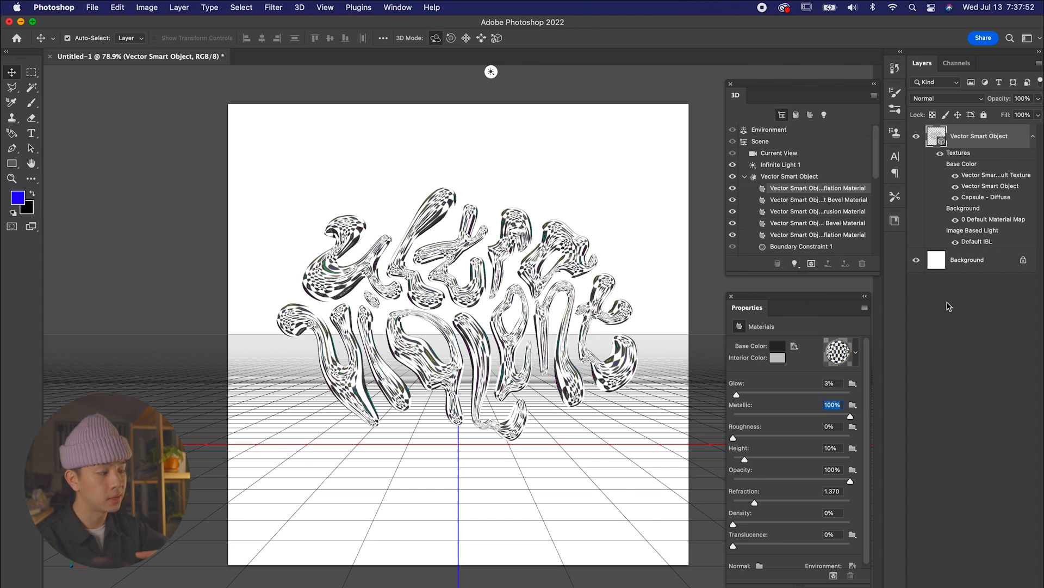
Step: Fill the Background layer with black behind the 3D lettering
left_click(967, 266)
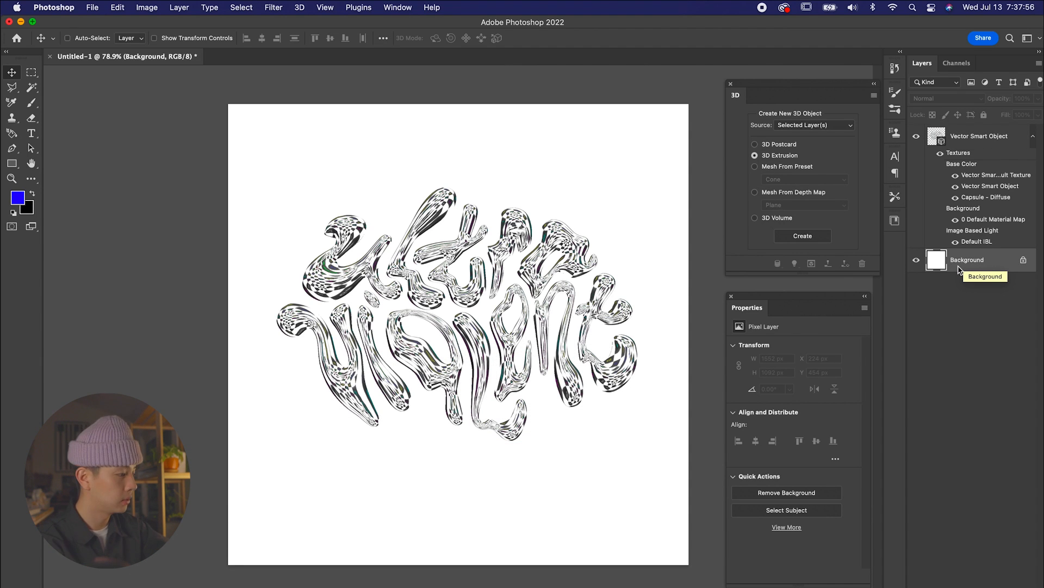
key("super+BackSpace")
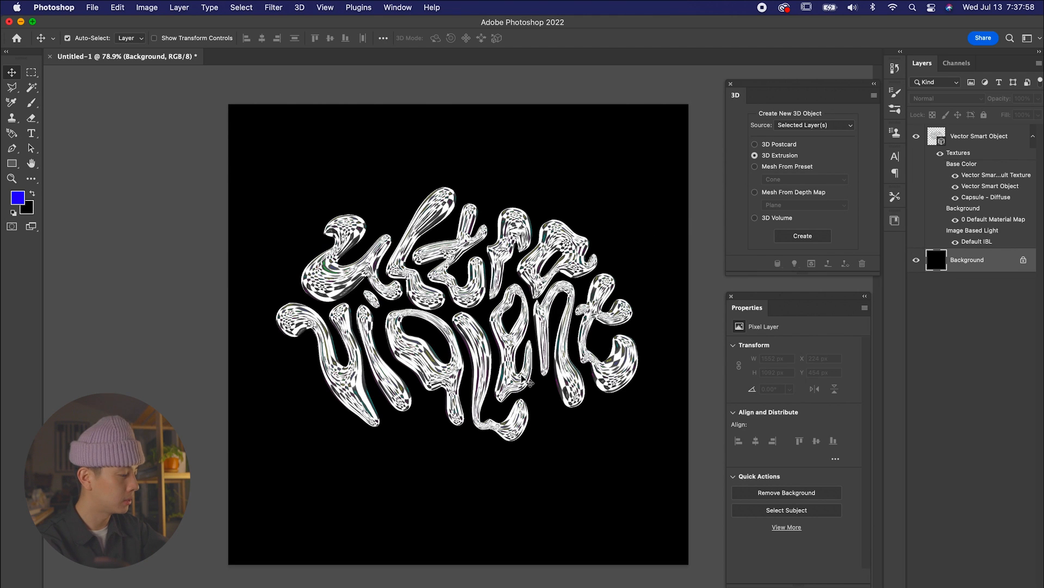
scroll(482, 308, "up", 2)
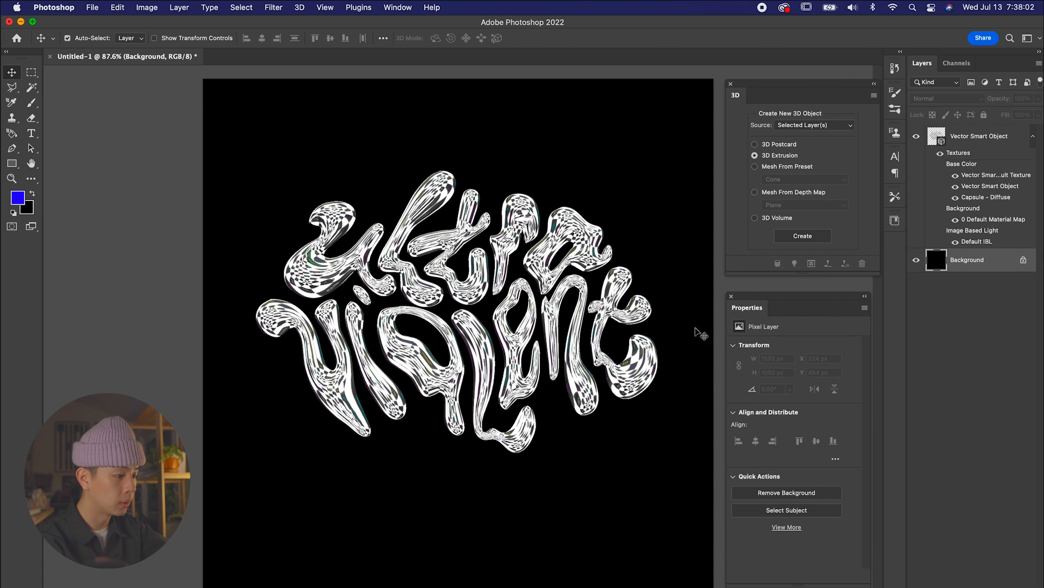
Step: Open the Environment texture of the lettering's first inflation material for editing
left_click_drag(799, 298, 803, 295)
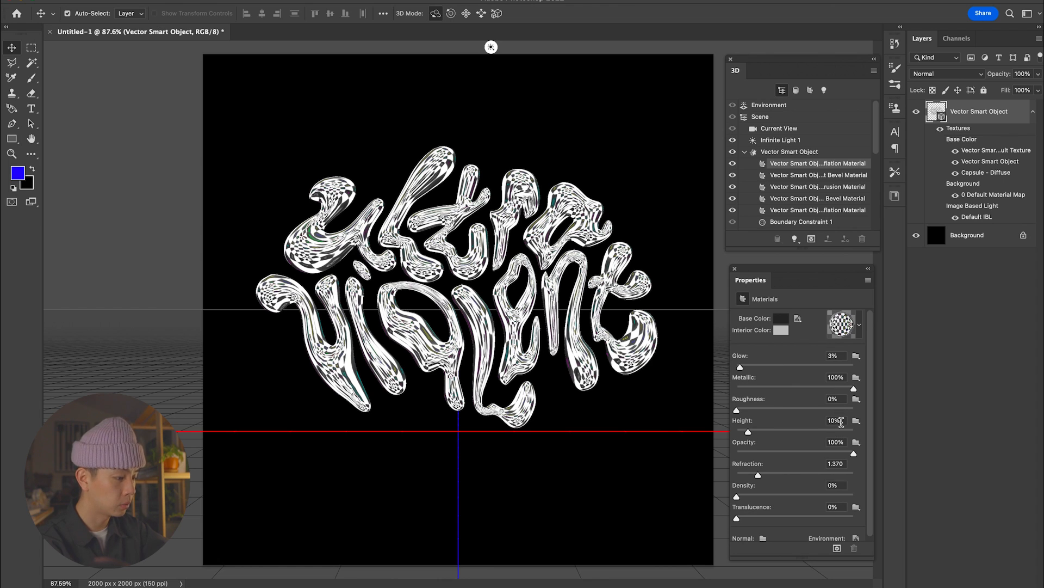
scroll(841, 423, "down", 1)
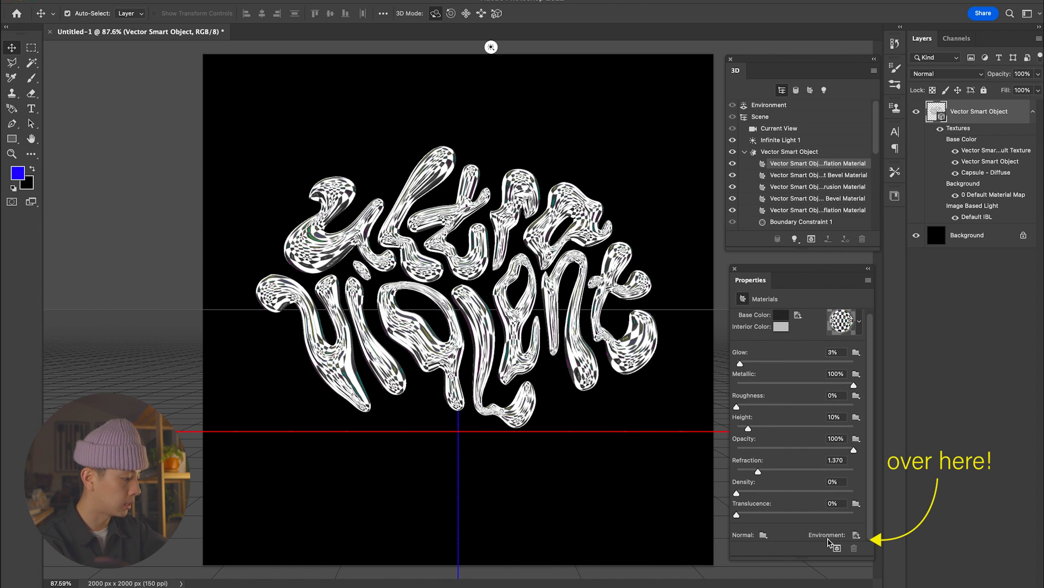
left_click(857, 537)
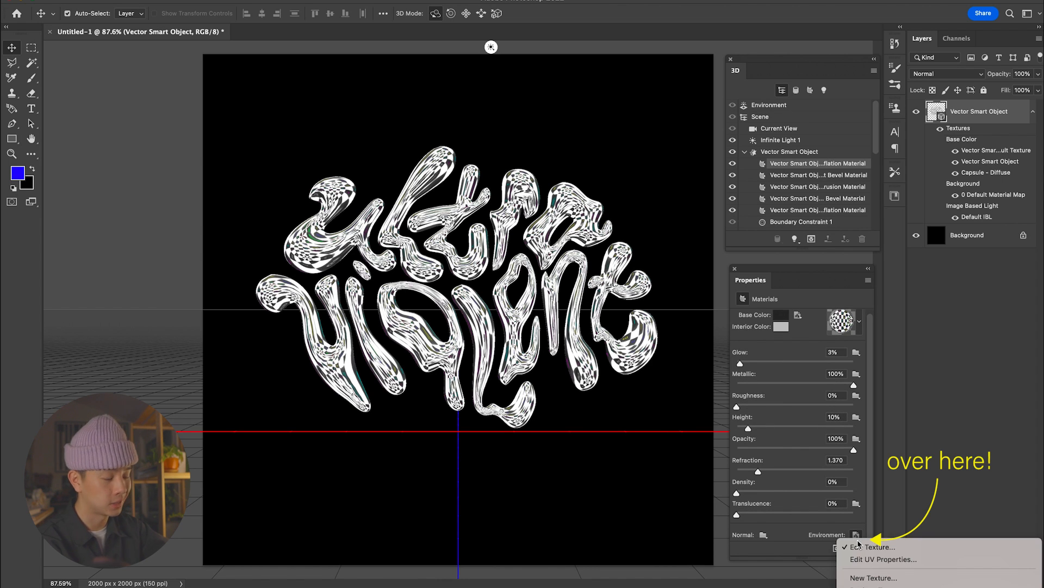
left_click(855, 546)
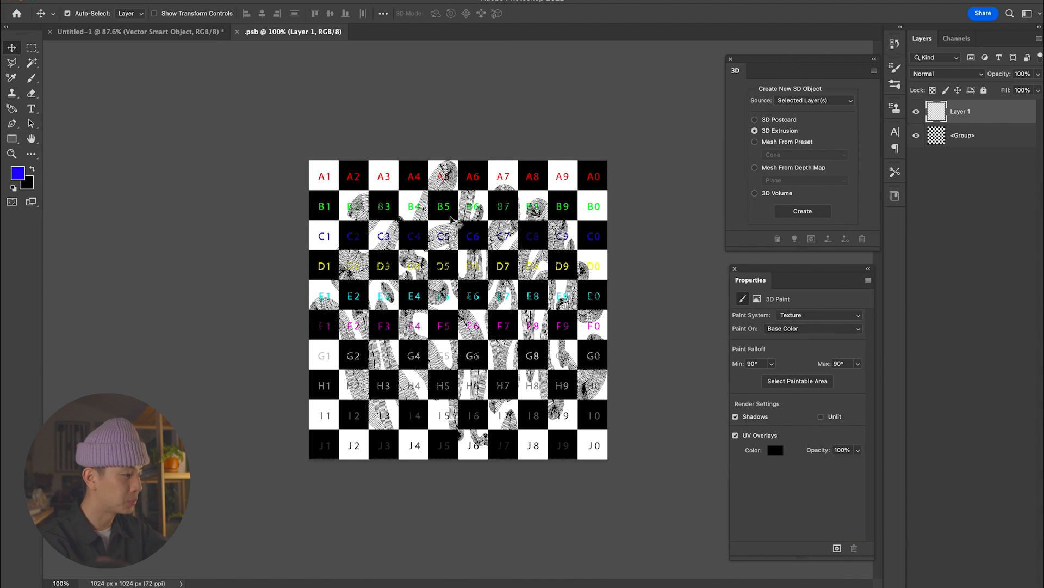
scroll(497, 297, "up", 3)
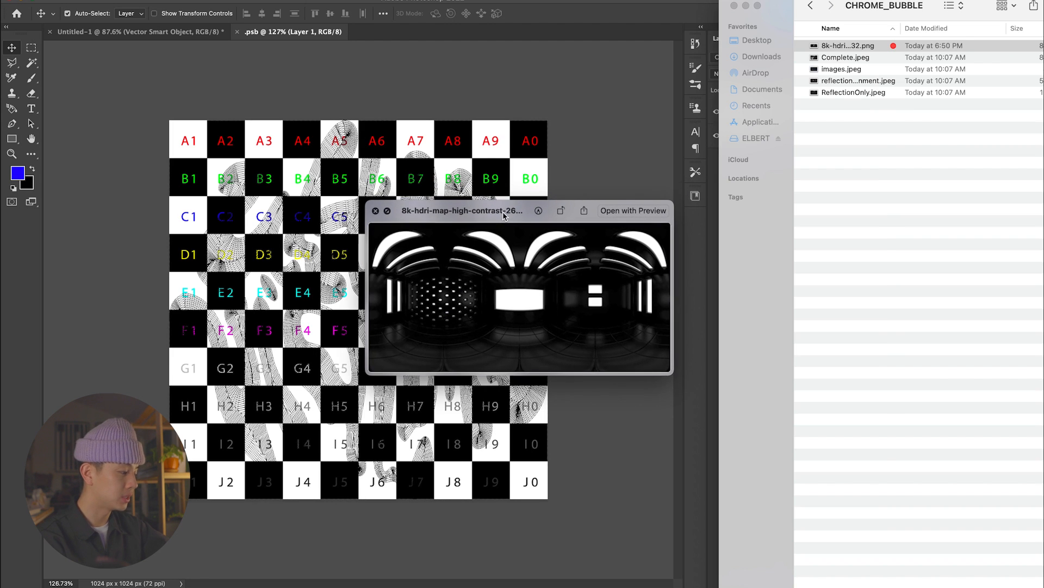
Step: Preview the images in the CHROME_BUBBLE folder and place the 8k-hdri high-contrast map into the environment texture, stretched to cover the canvas
key("Down")
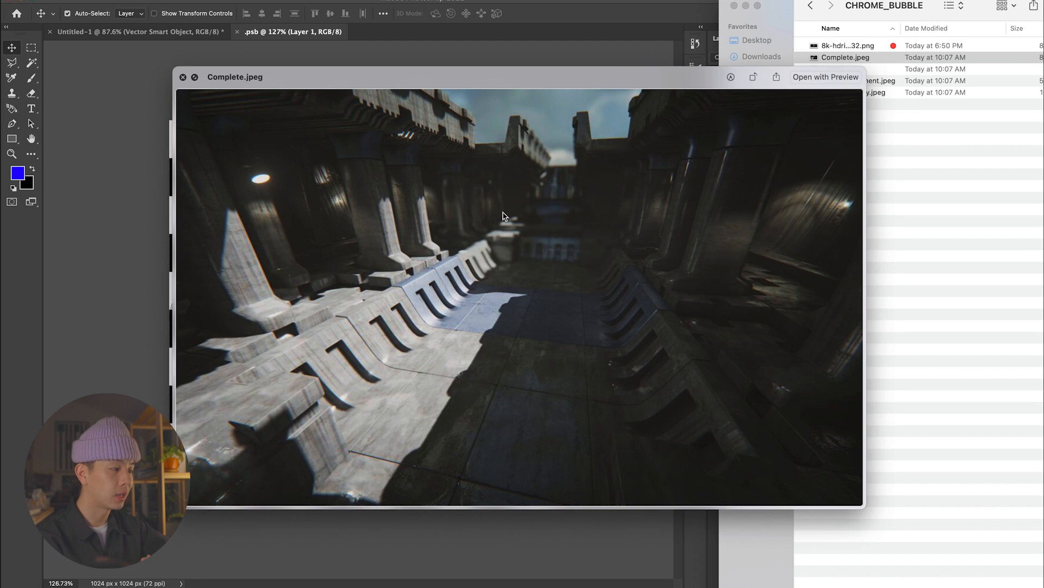
key("Down")
key("Down")
key("Down")
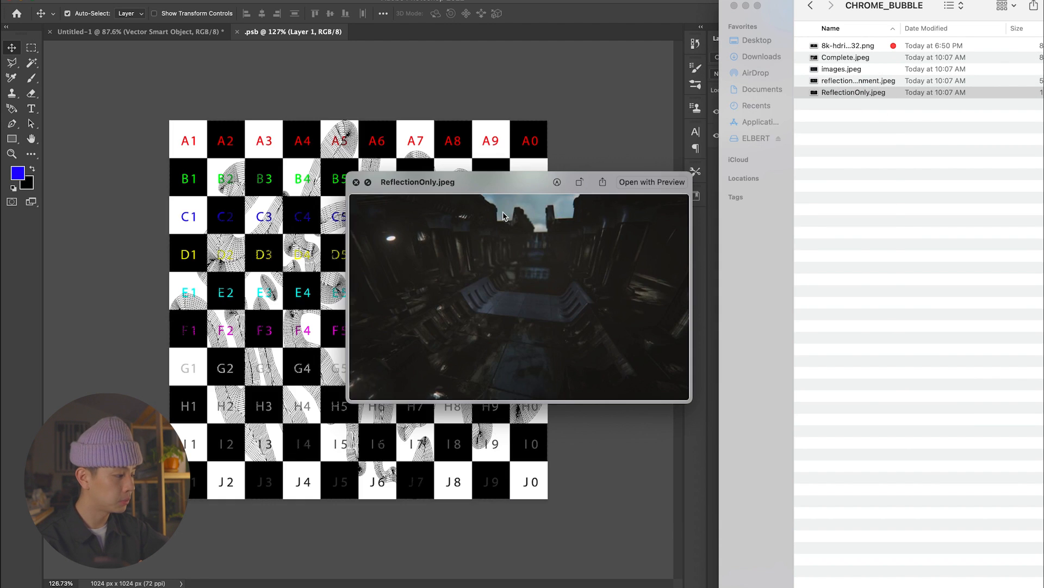
key("space")
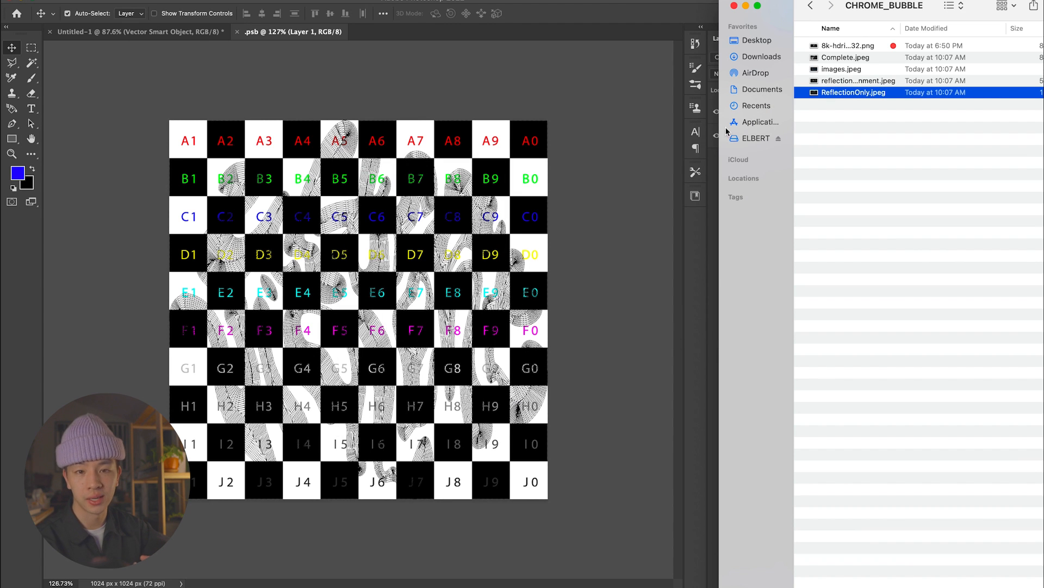
left_click(843, 58)
left_click_drag(848, 45, 359, 121)
left_click_drag(359, 356, 360, 500)
key("Return")
left_click(196, 34)
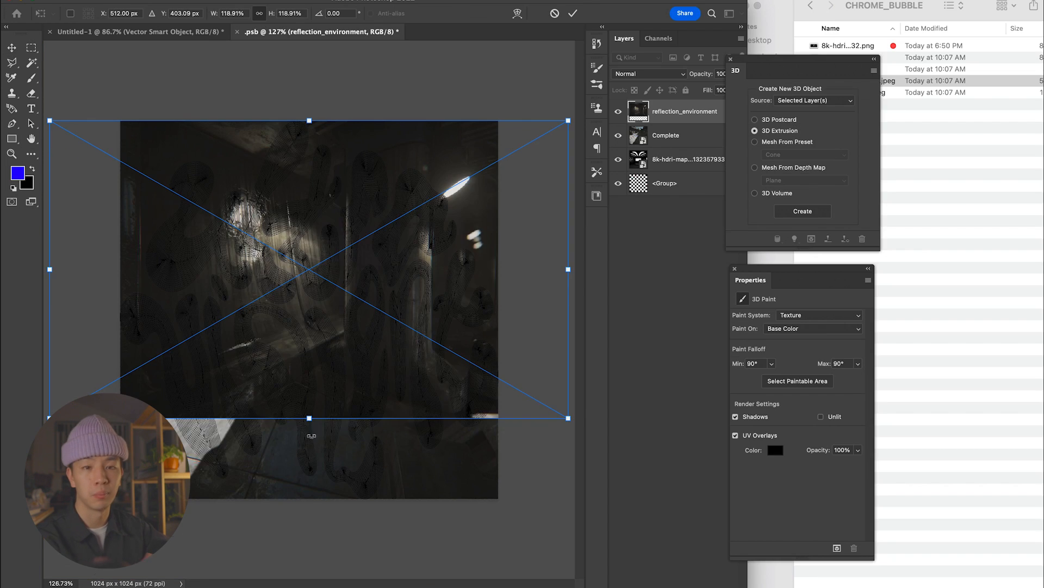
Step: Stretch the placed reflection_environment image down to the lower edge of the texture canvas and commit it
left_click_drag(312, 435, 311, 498)
key("Return")
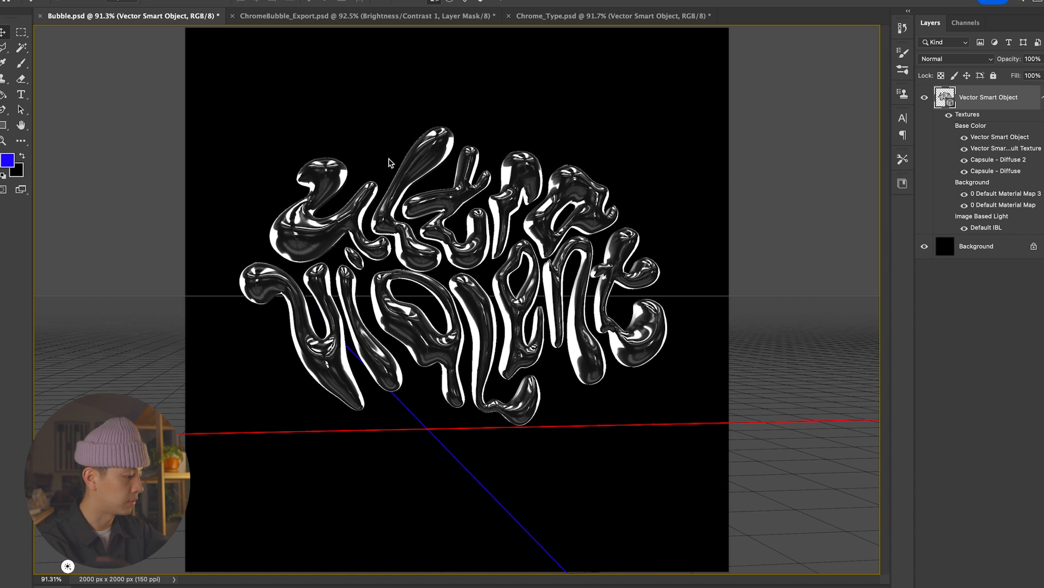
Step: Orbit the 3D camera around the chrome lettering in Bubble.psd to view it from above and from the side
left_click(389, 162)
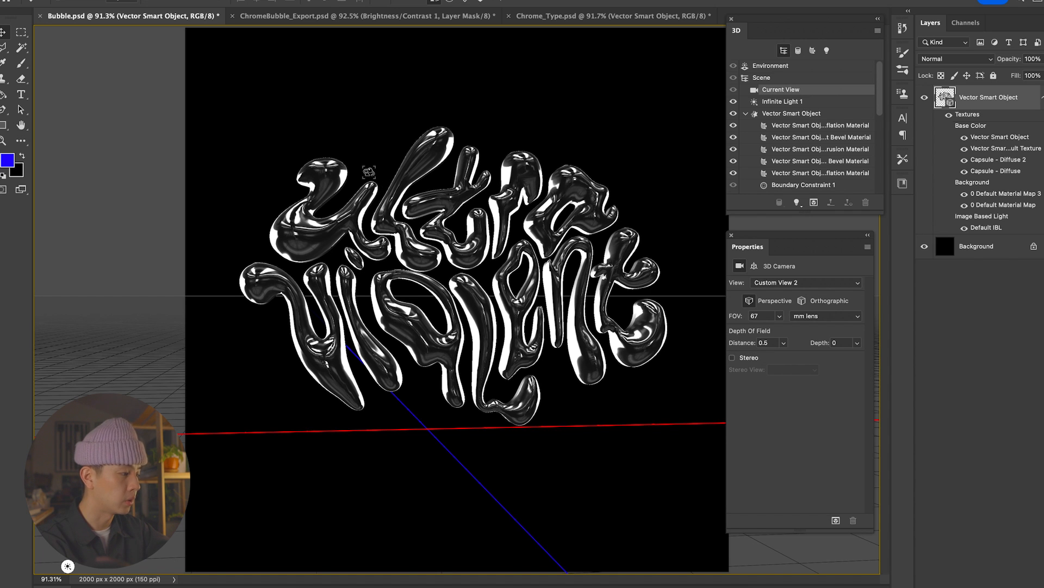
left_click(458, 187)
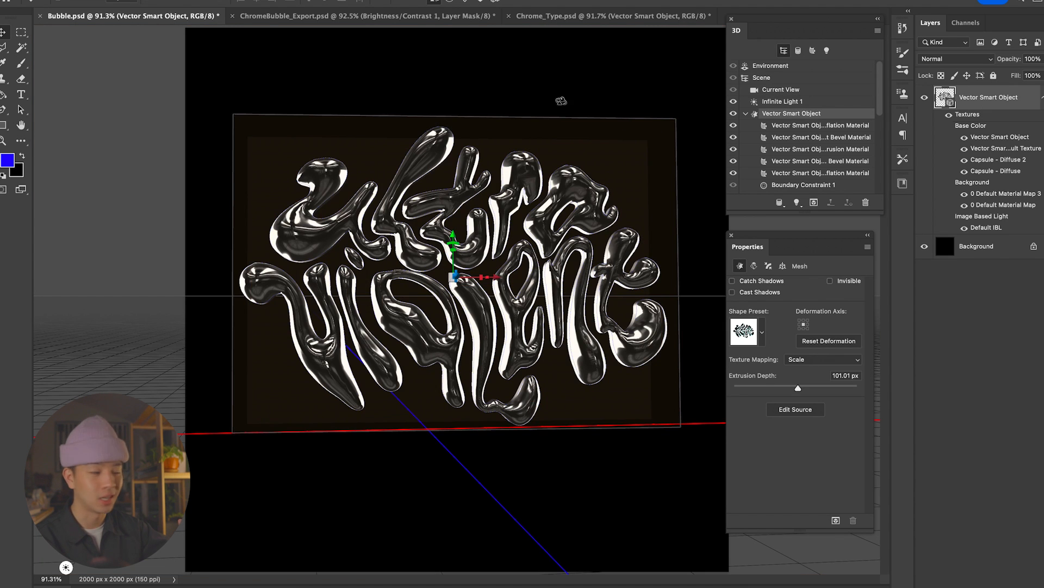
left_click_drag(541, 86, 469, 112)
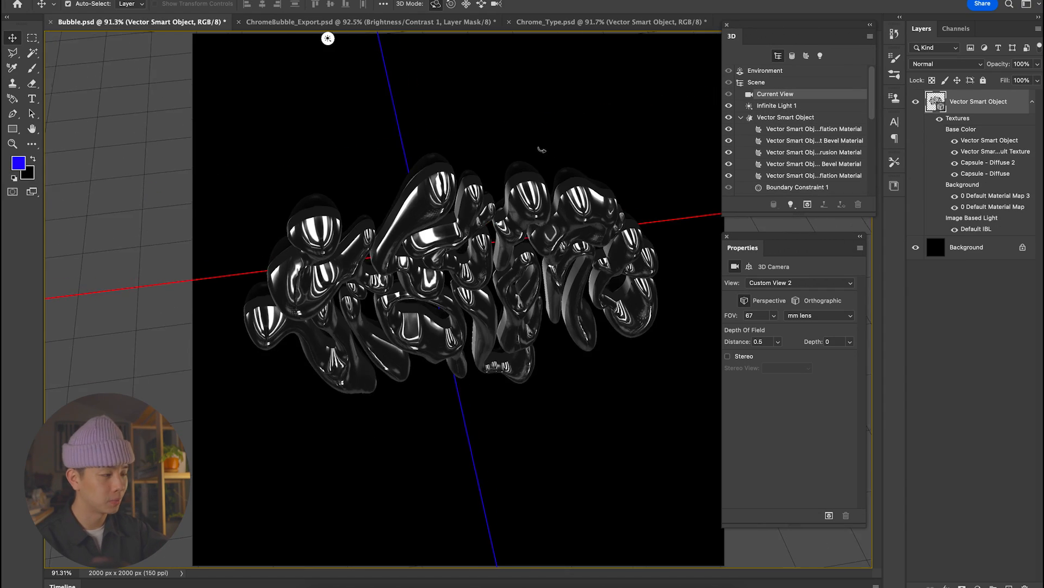
mouse_move(549, 98)
left_mouse_down()
mouse_move(546, 130)
mouse_move(537, 113)
left_mouse_up()
Step: Rotate the lettering mesh about its Y axis to face the camera more and scale it slightly and uniformly
left_click(462, 269)
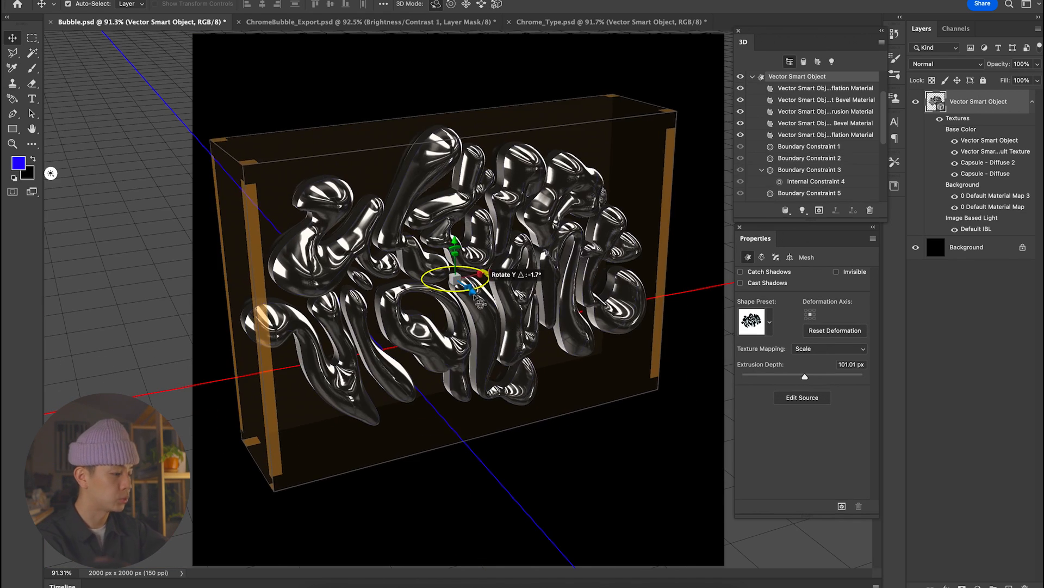
left_click_drag(473, 297, 534, 263)
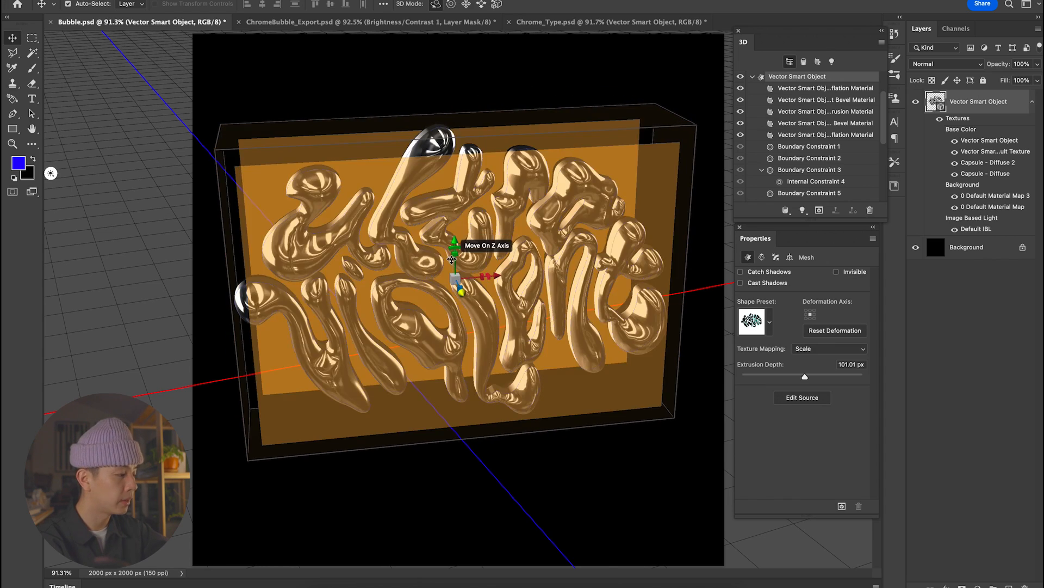
left_click(449, 241)
left_click(450, 241)
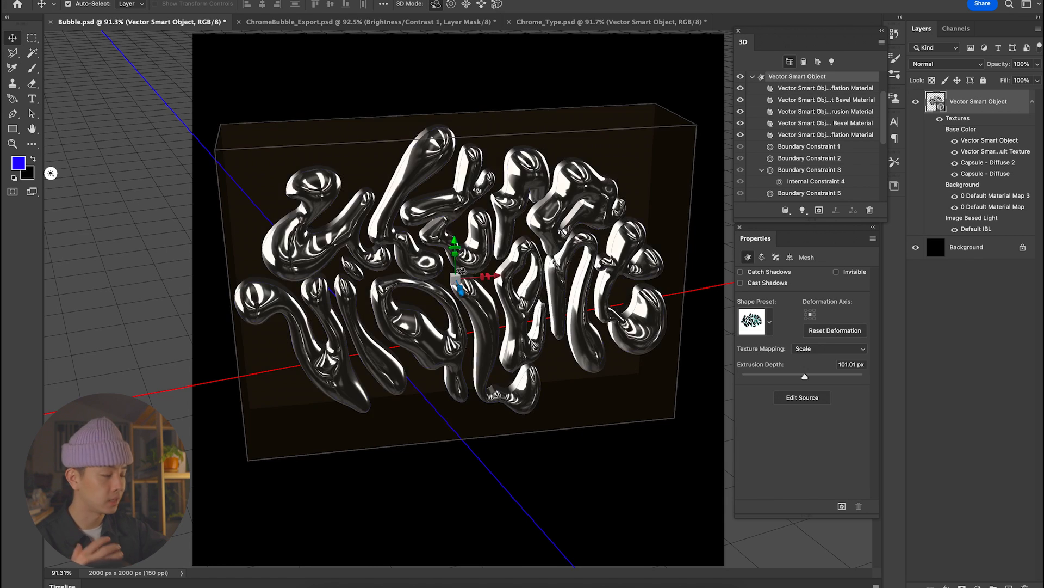
left_click_drag(456, 280, 456, 280)
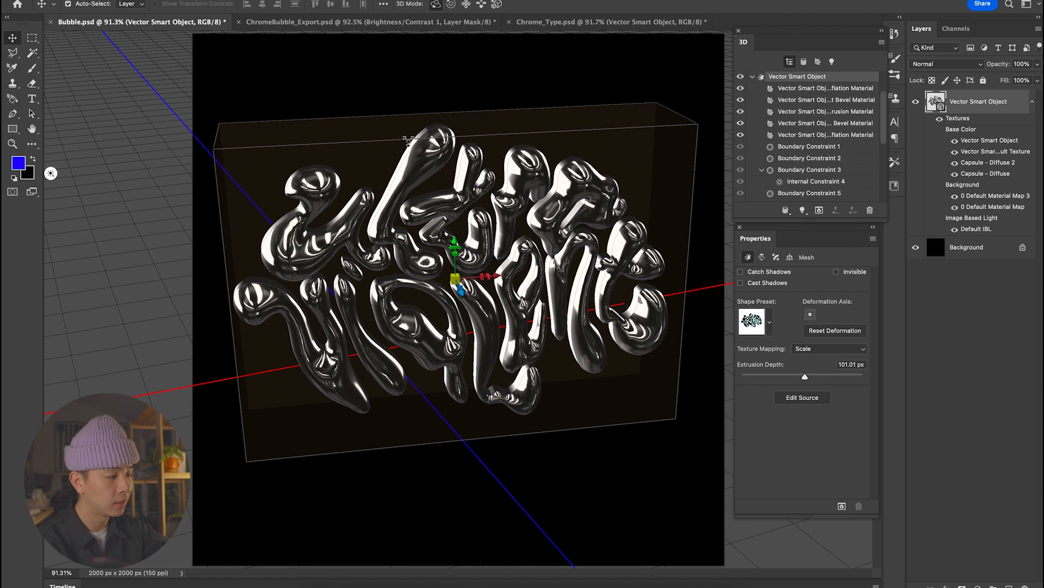
Step: Orbit the camera to a new angle on the lettering and shift the mesh slightly along its X axis
left_click(401, 86)
left_click_drag(395, 88, 400, 82)
left_click(157, 26)
mouse_move(400, 117)
left_mouse_down()
mouse_move(399, 182)
mouse_move(366, 169)
left_mouse_up()
left_click_drag(511, 273, 536, 272)
left_click(503, 231)
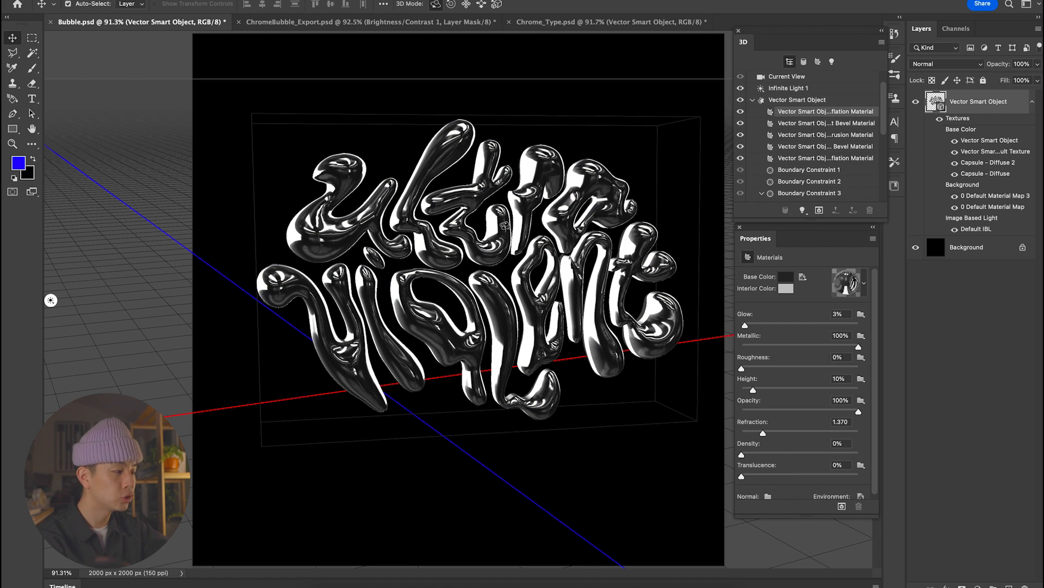
left_click(507, 224)
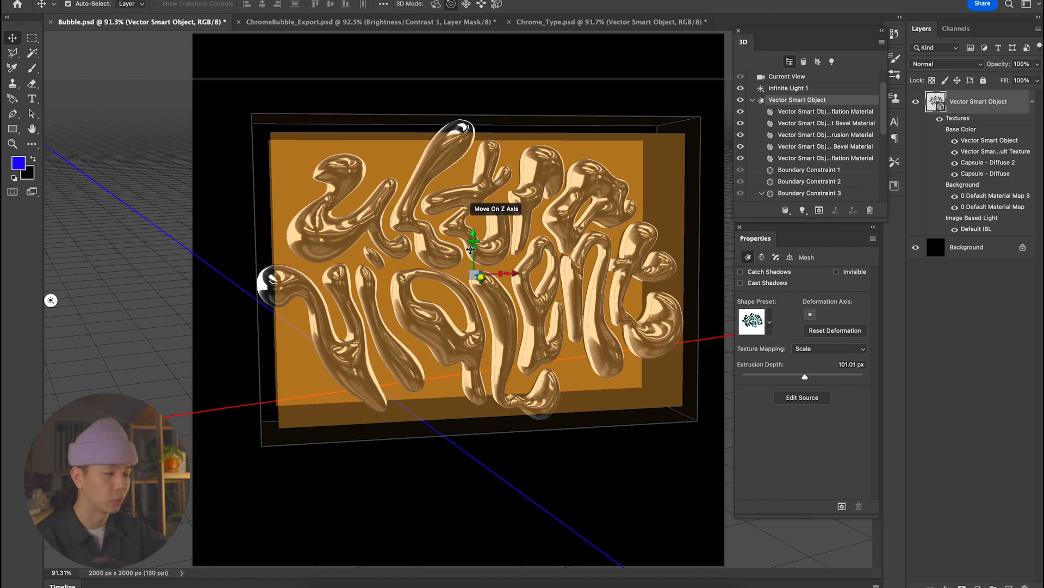
left_click(480, 265)
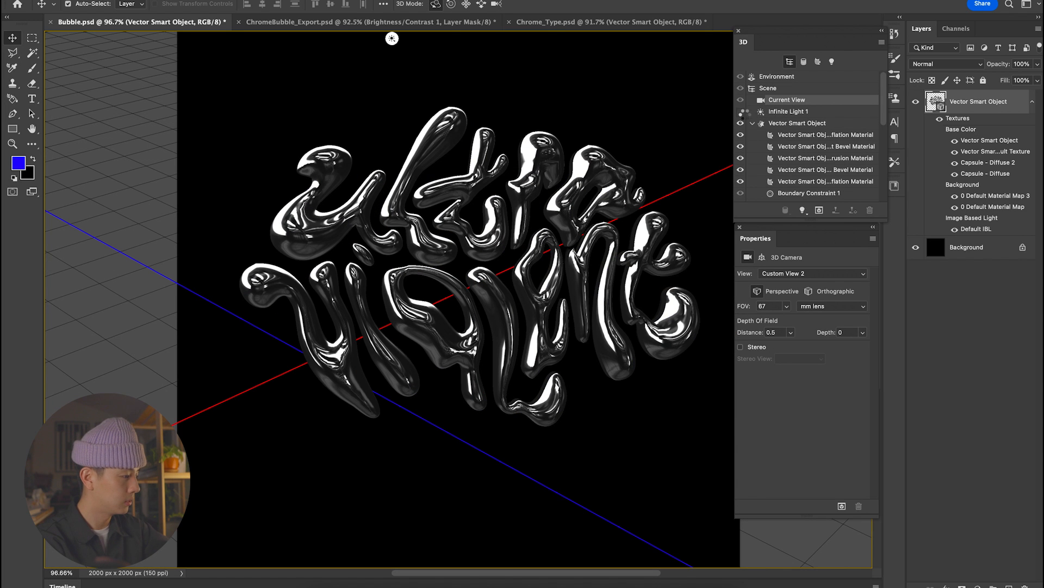
Step: Turn off Infinite Light 1 and hide the black Background layer, leaving the lettering on transparency
left_click(741, 111)
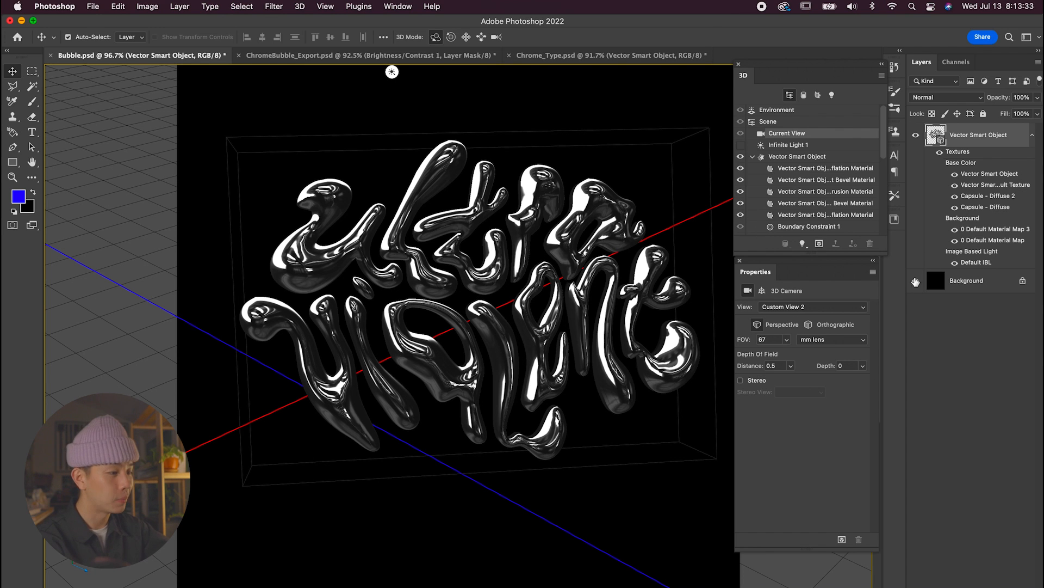
left_click(916, 281)
Step: Export the transparent chrome lettering as Bubble_v02.png into the CHROME_BUBBLE folder
left_click(95, 5)
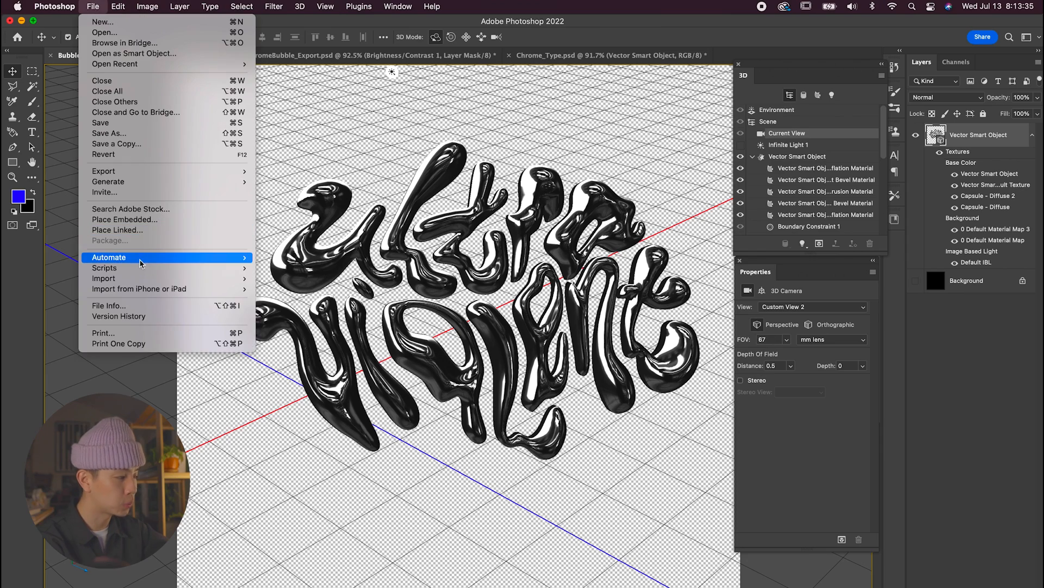
mouse_move(164, 170)
left_click(411, 219)
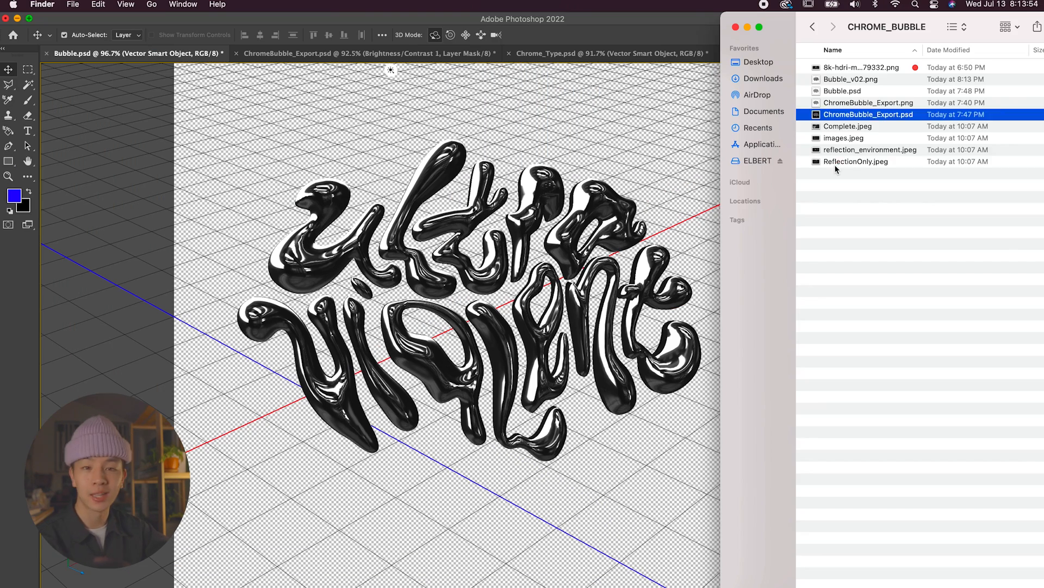
Step: Open Bubble_v02.png from the CHROME_BUBBLE folder in Photoshop and fit it to the window
left_click(838, 161)
left_click(846, 79)
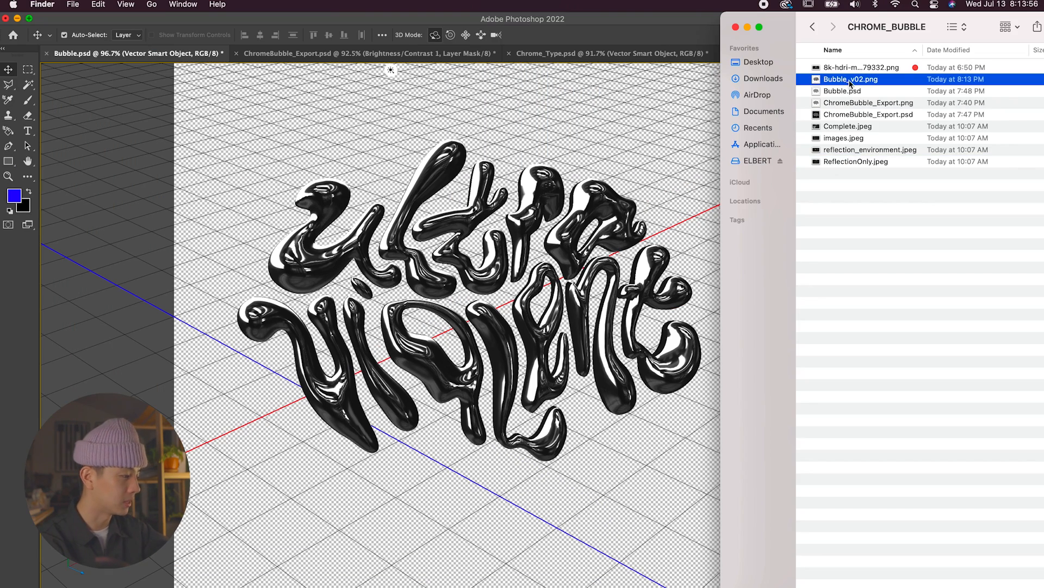
left_click_drag(846, 80, 430, 585)
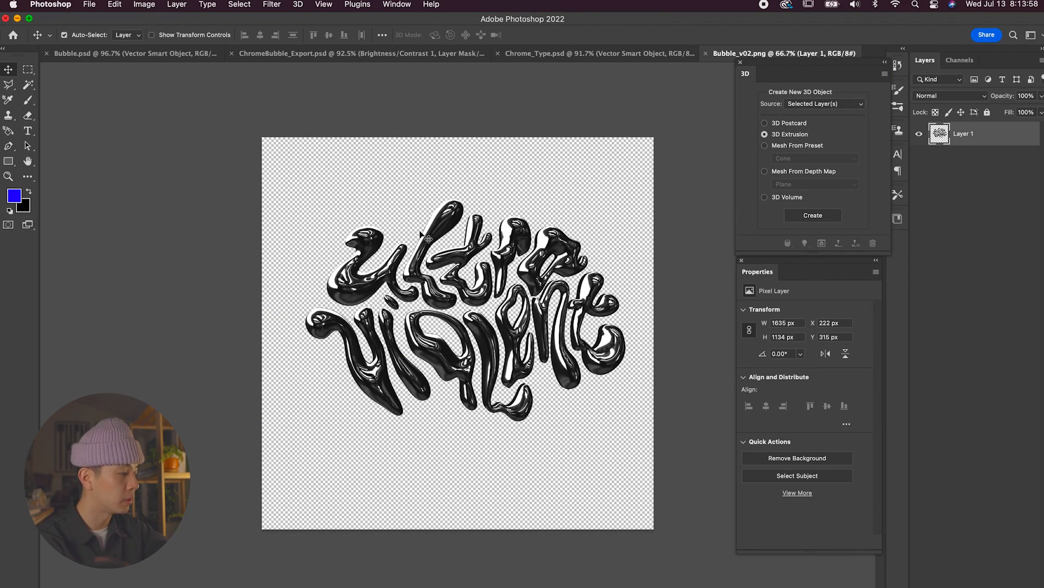
key("super+0")
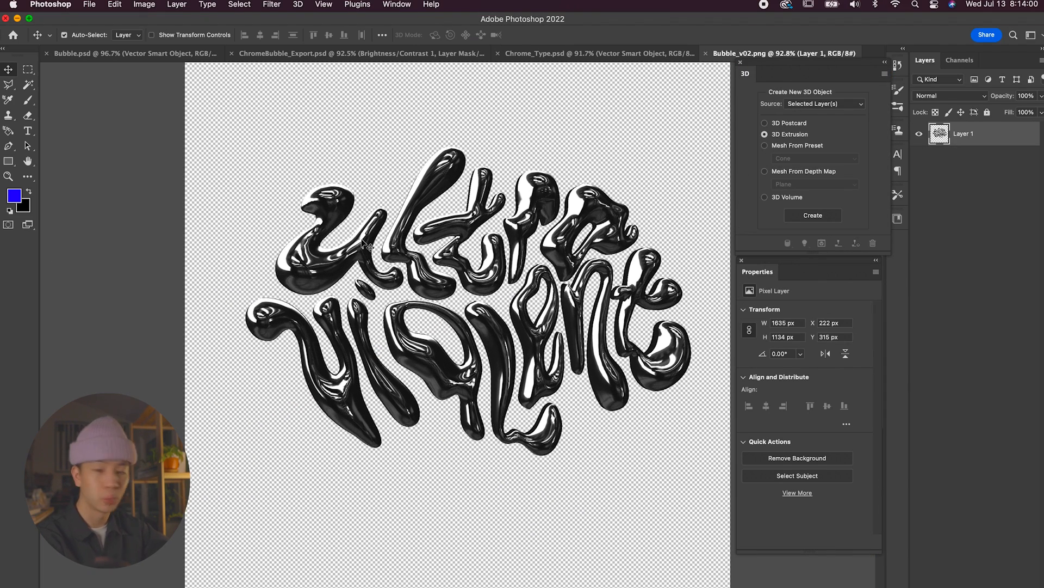
Step: Move the lettering on Layer 1 to the center of the canvas, at X 1000 px and Y 1000 px
key("super+t")
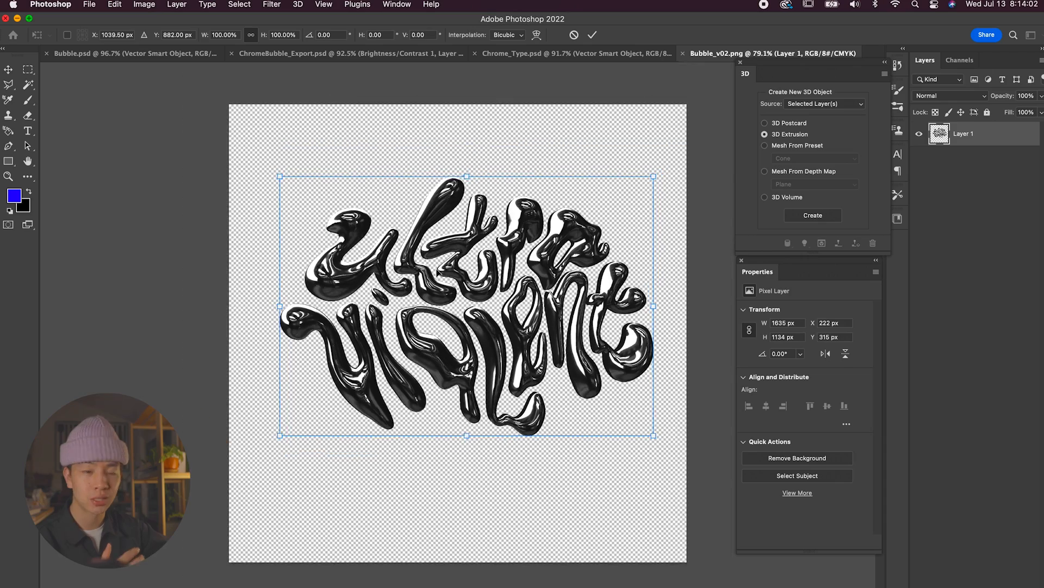
left_click_drag(478, 236, 463, 283)
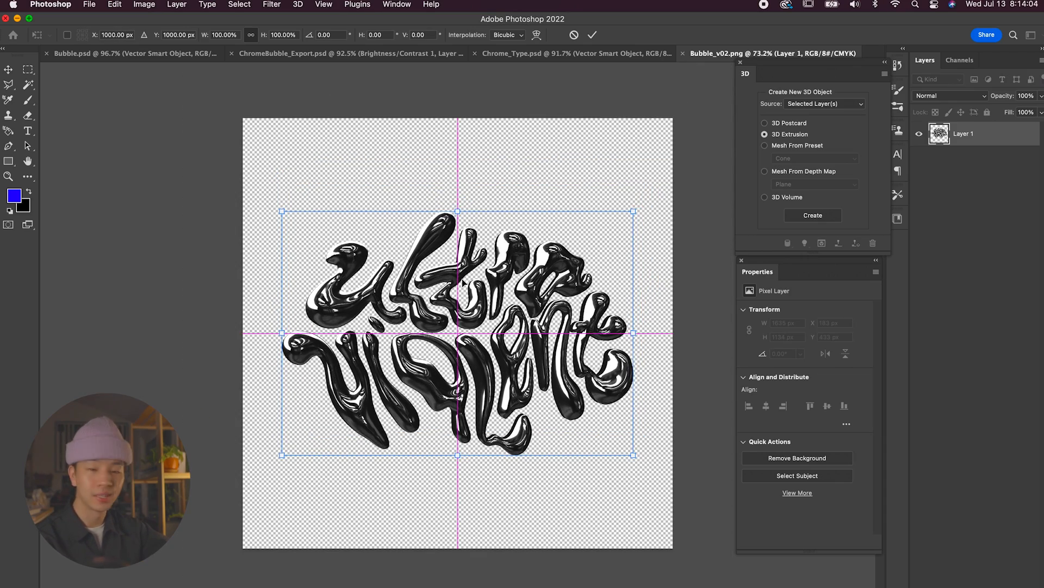
key("Return")
key("super+0")
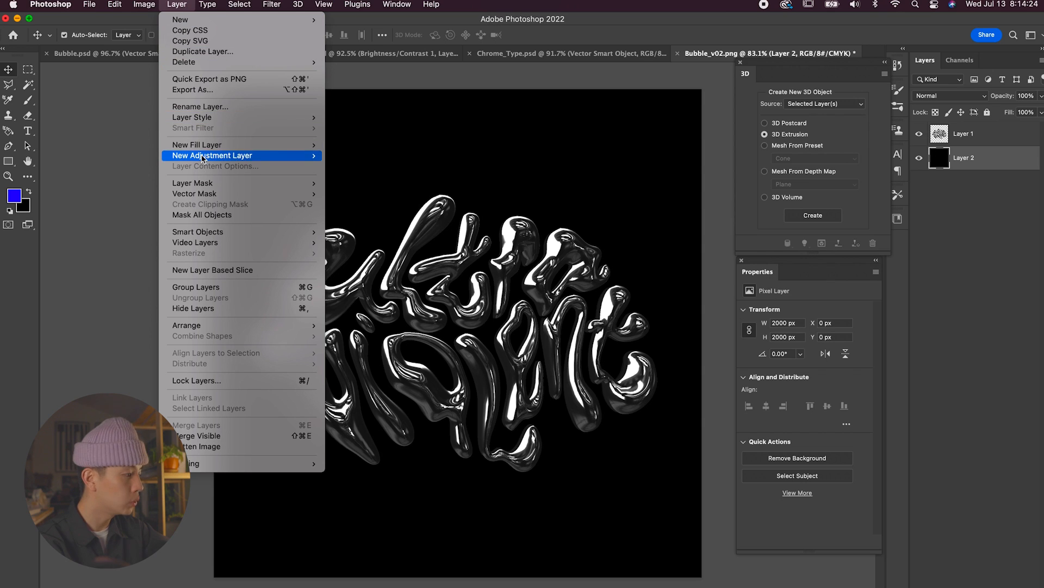
Step: Add a Curves adjustment layer and place it above Layer 1 at the top of the layer stack
mouse_move(239, 155)
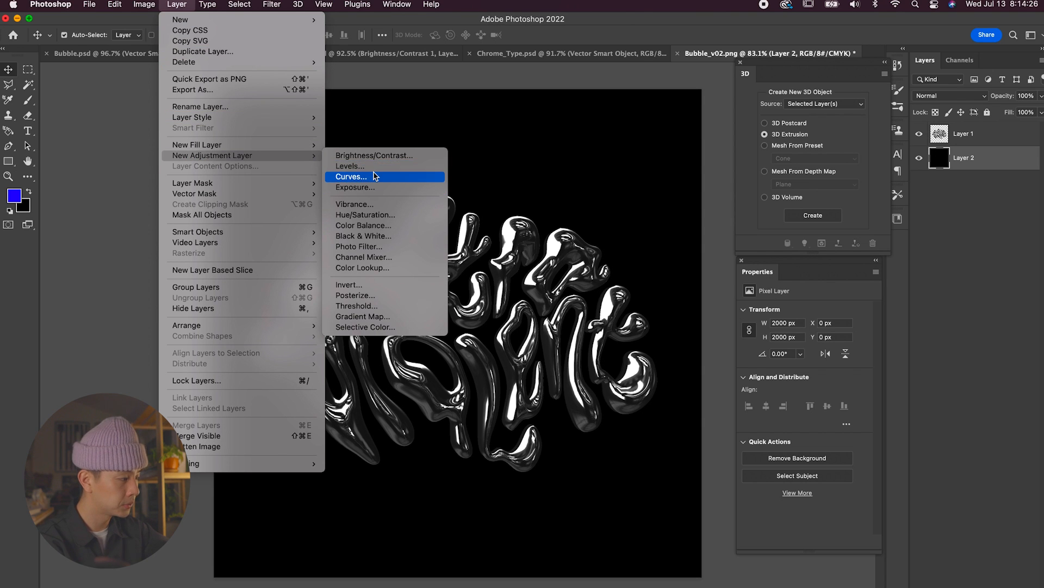
left_click(379, 177)
left_click(640, 303)
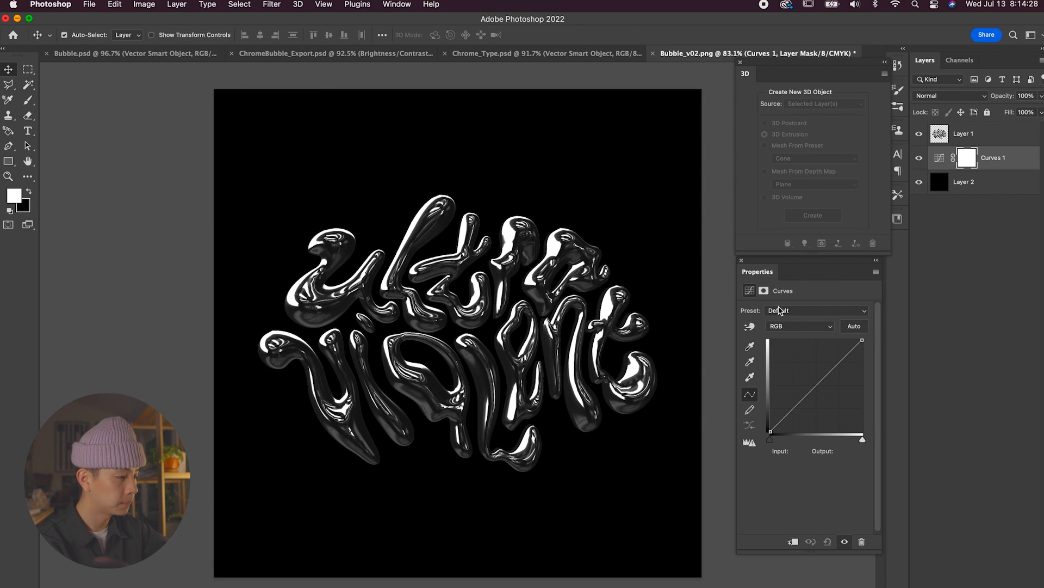
left_click_drag(977, 155, 975, 124)
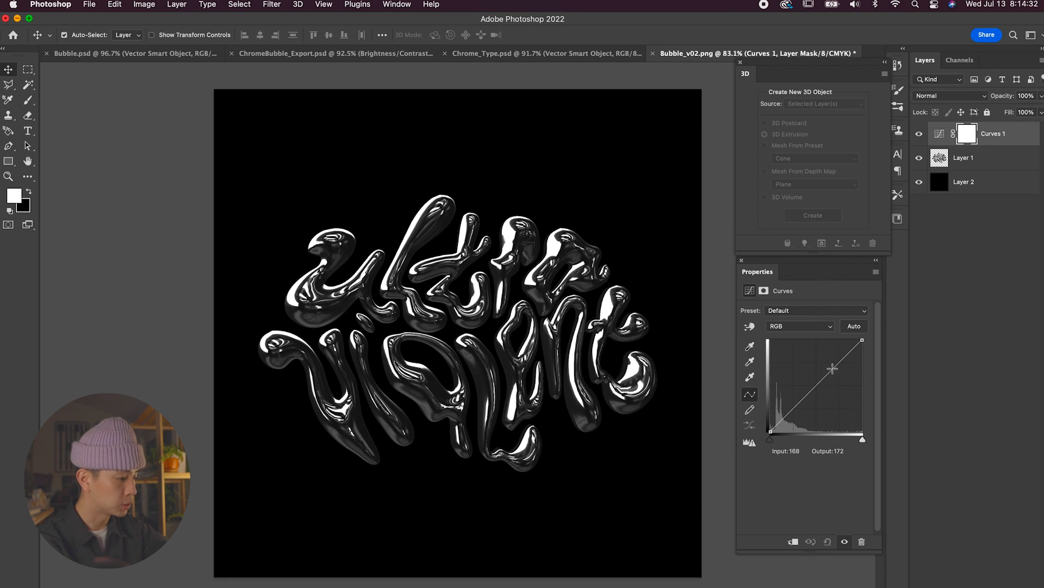
Step: Brighten the lettering by raising the RGB curve with a highlight point and a shadow point at input 58, output 82, and compare before and after
left_click_drag(832, 369, 826, 360)
left_click_drag(793, 403, 794, 408)
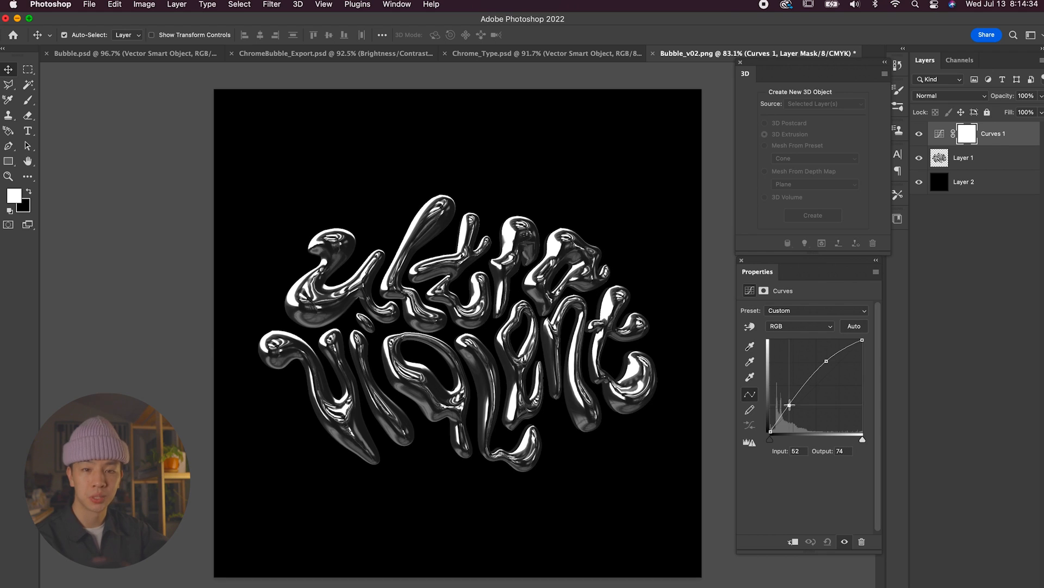
mouse_move(826, 360)
left_mouse_down()
mouse_move(820, 354)
mouse_move(830, 361)
left_mouse_up()
left_click_drag(794, 408, 792, 403)
left_click(919, 134)
left_click(919, 133)
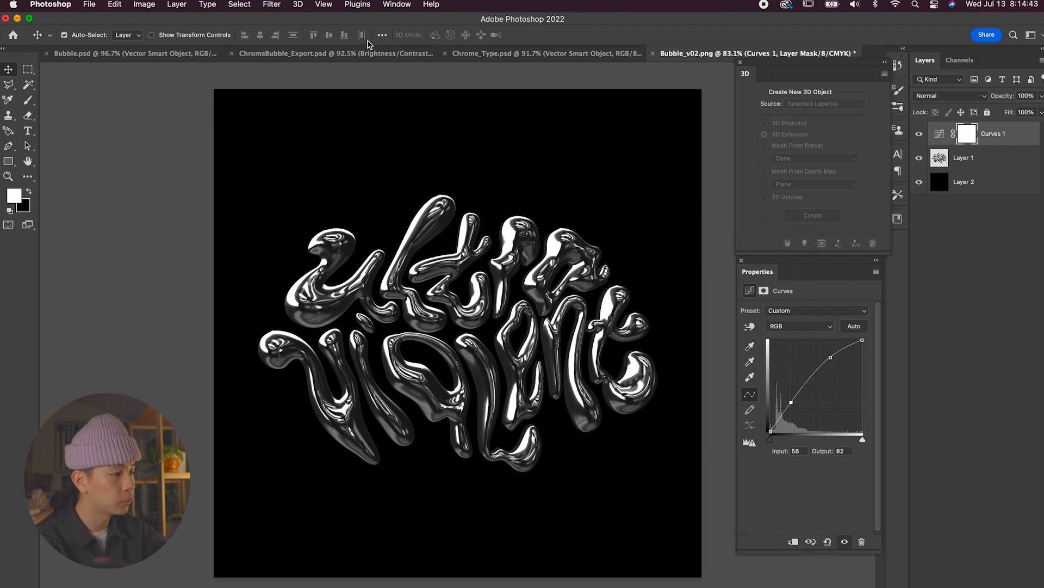
Step: Add a Hue/Saturation adjustment layer above Curves 1 and turn on Colorize
left_click(177, 4)
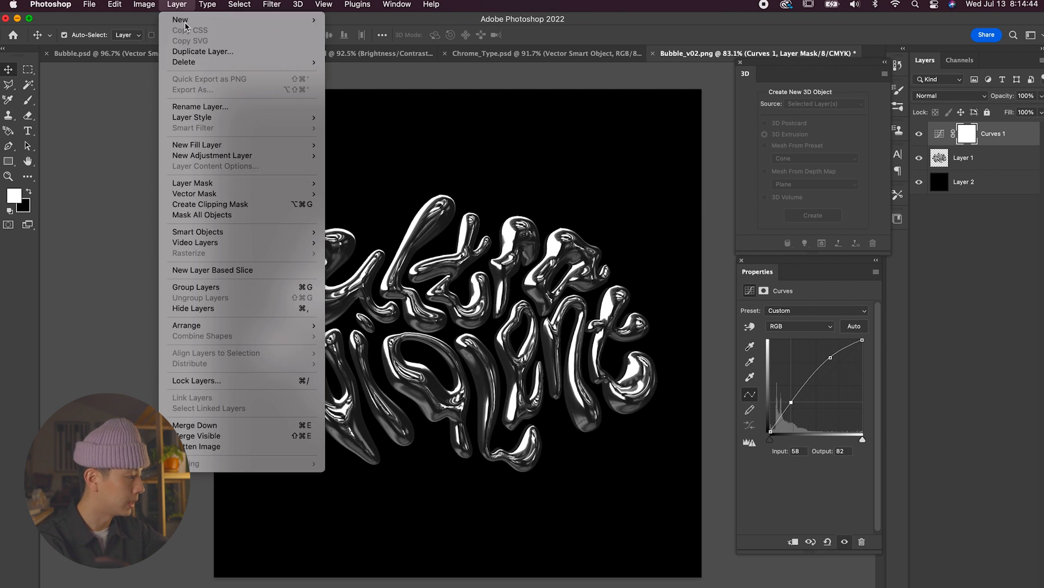
mouse_move(245, 156)
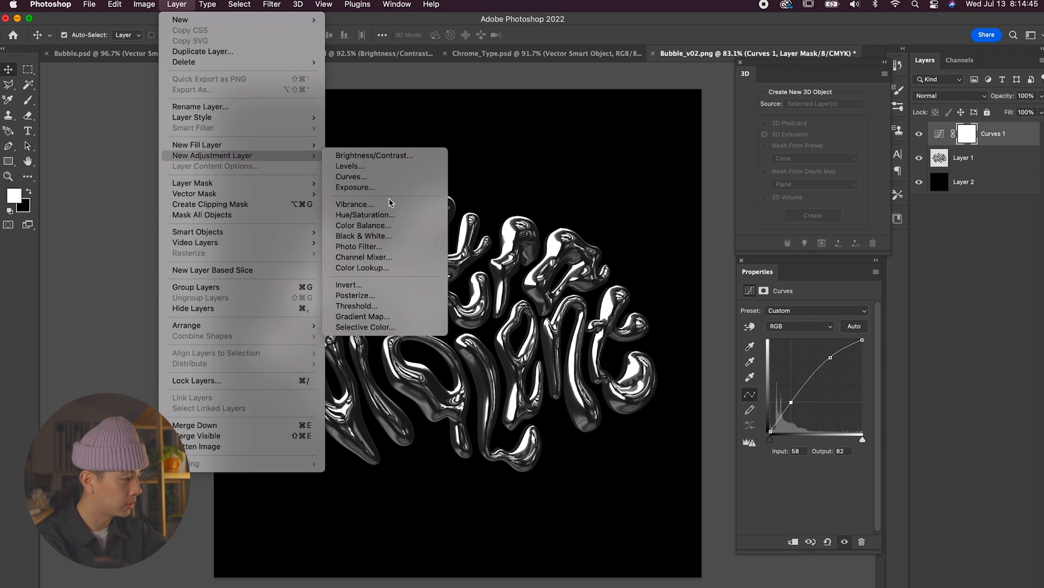
left_click(367, 216)
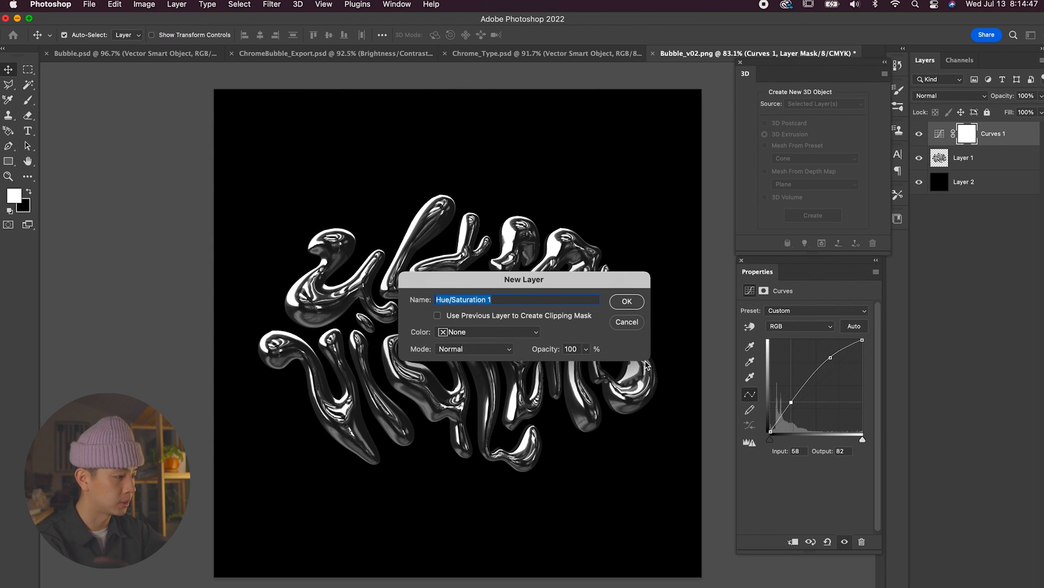
key("Return")
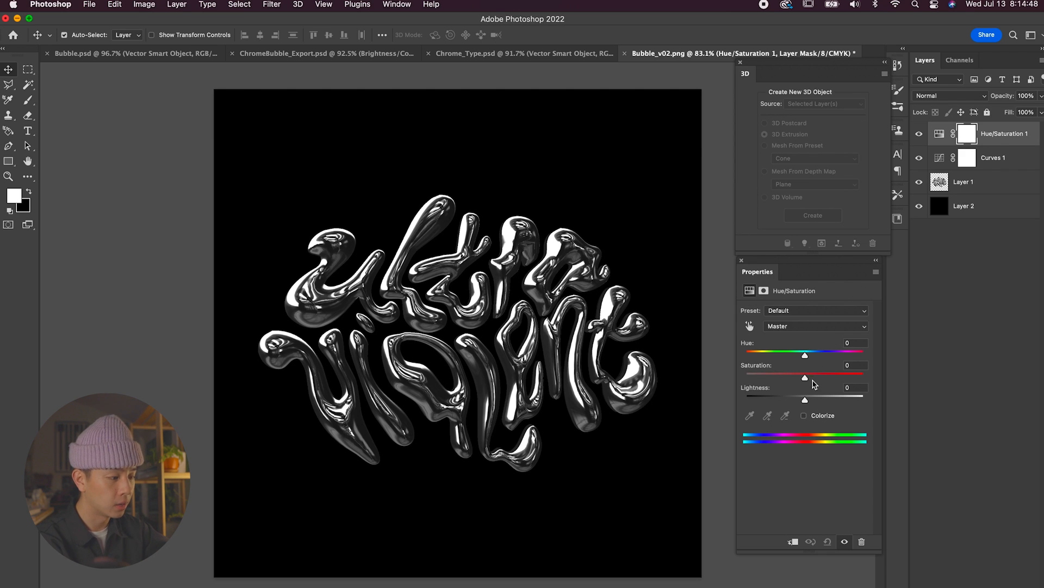
left_click(804, 415)
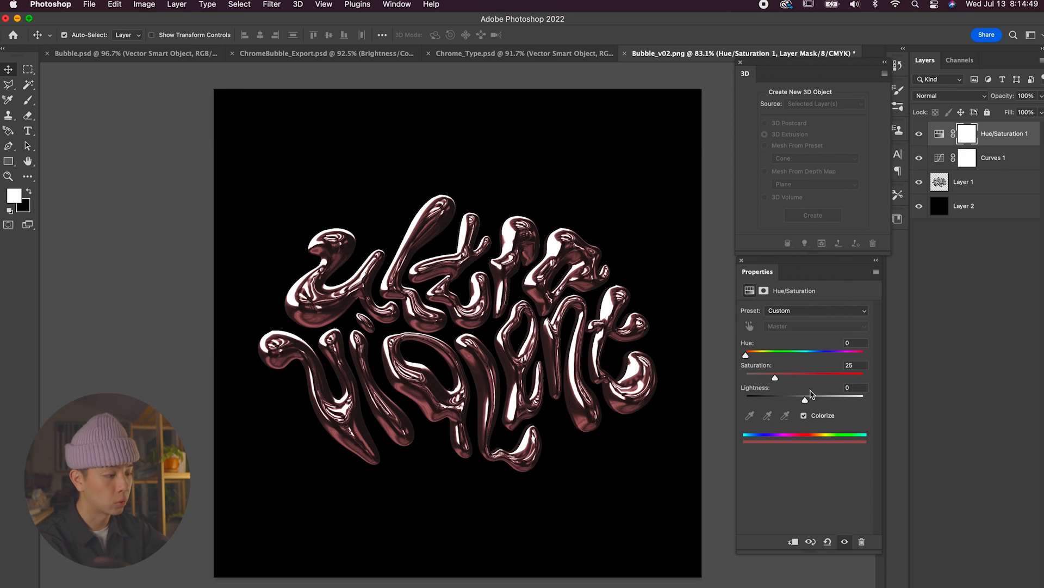
Step: Tint the chrome a cool blue with Hue 192 and Saturation 8
left_click(777, 354)
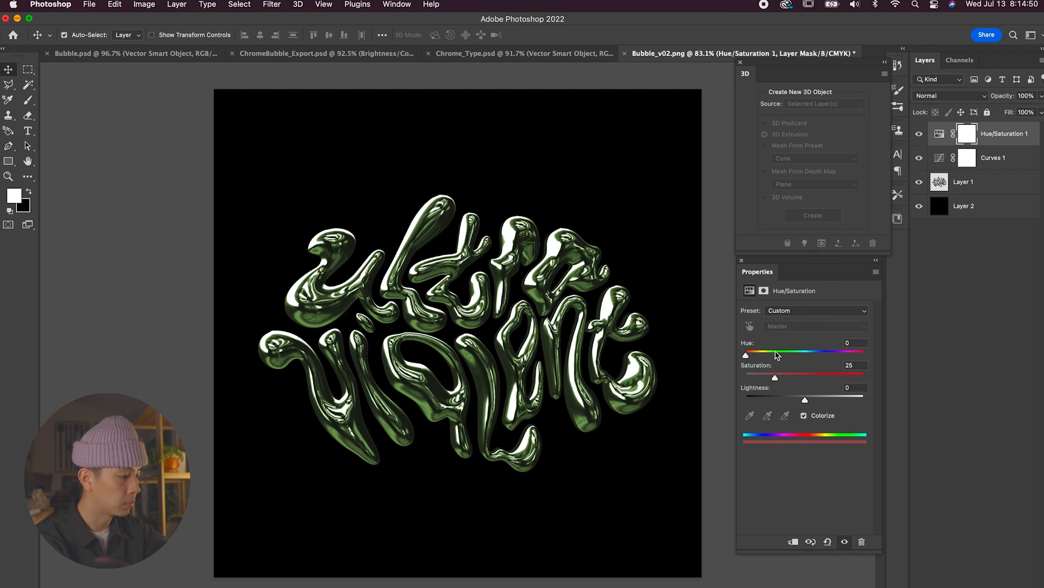
left_click_drag(777, 355, 752, 380)
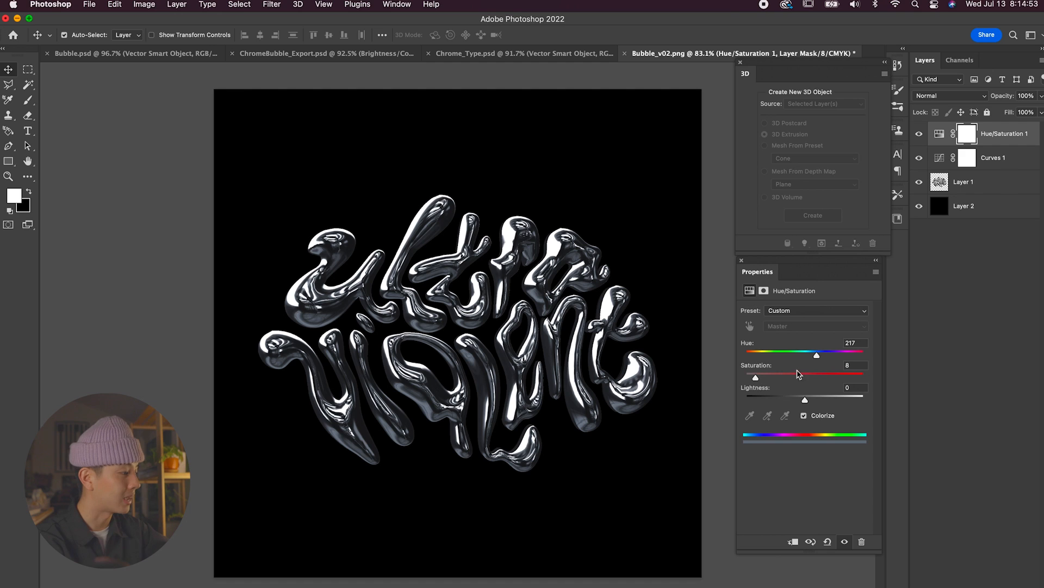
left_click_drag(818, 354, 810, 353)
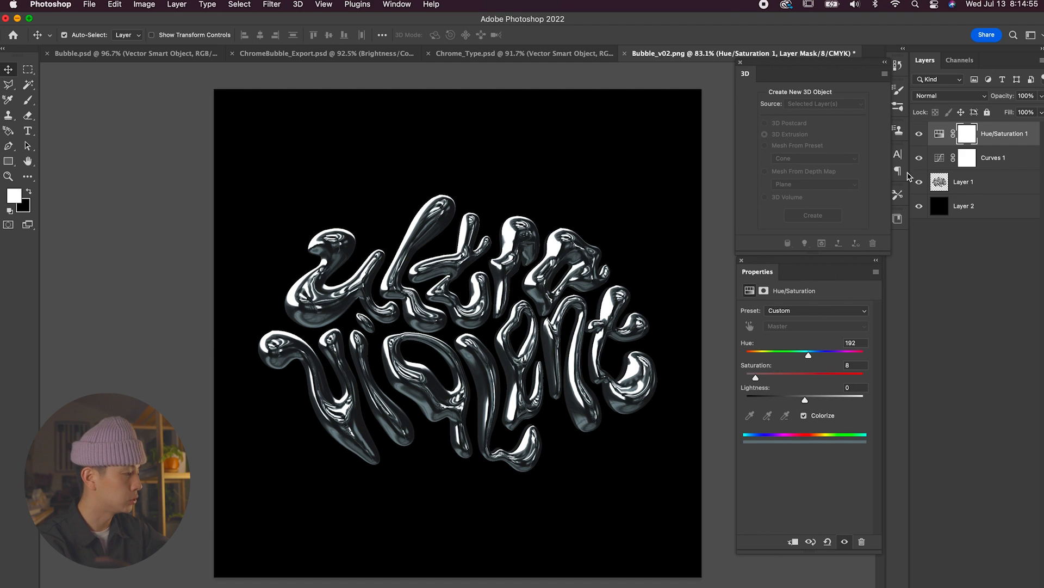
Step: Add a Brightness/Contrast adjustment layer above Hue/Saturation 1 with Brightness 26 and Contrast -50
left_click(173, 5)
mouse_move(209, 157)
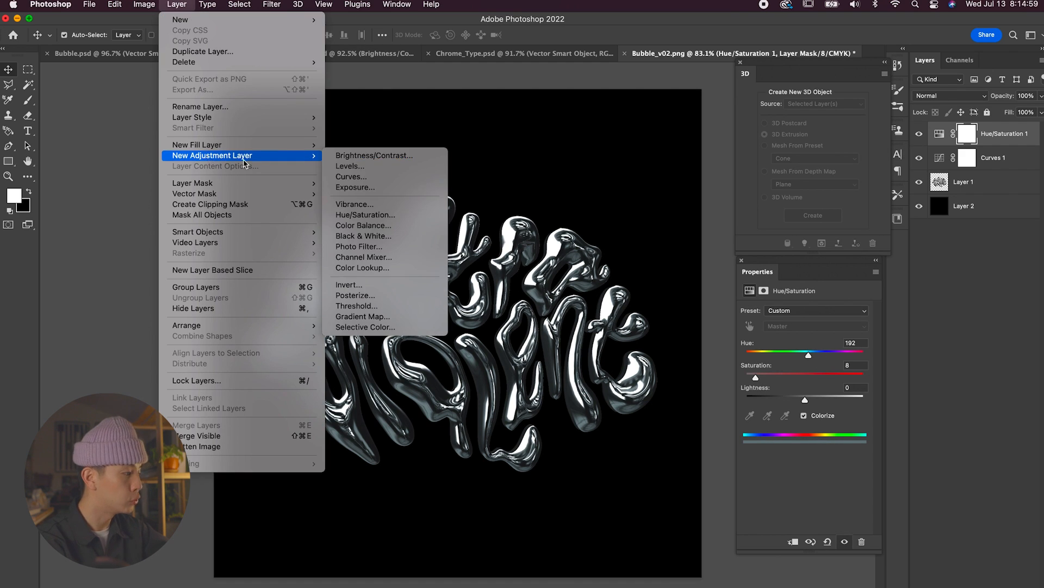
left_click(374, 155)
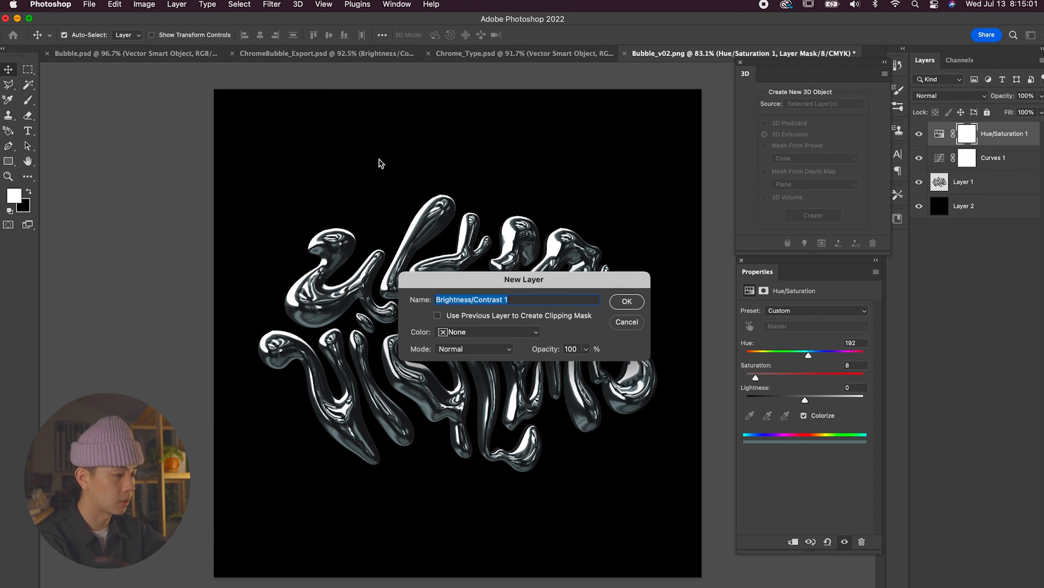
key("Return")
left_click_drag(806, 343, 727, 367)
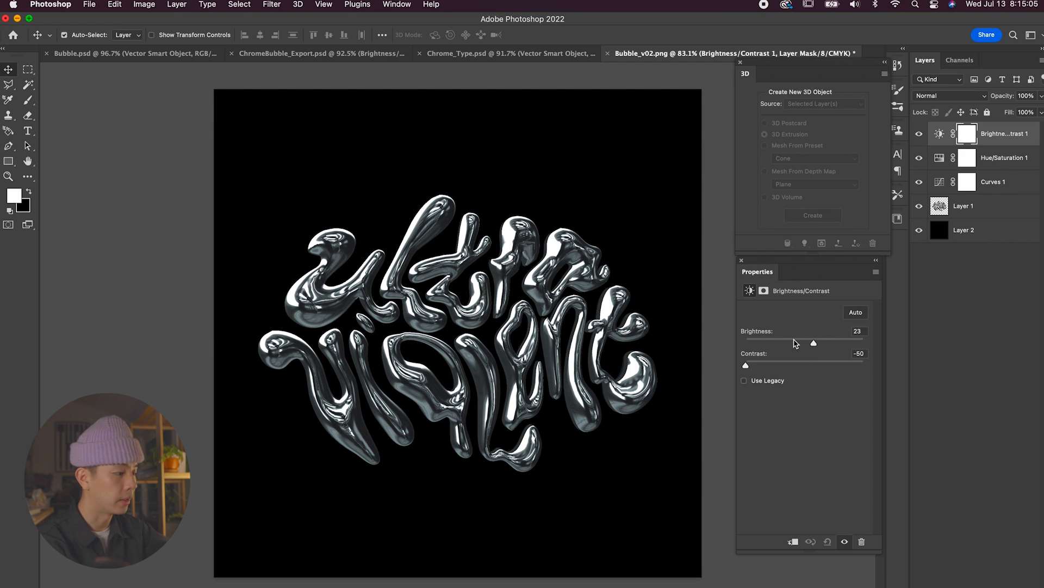
left_click_drag(817, 343, 815, 343)
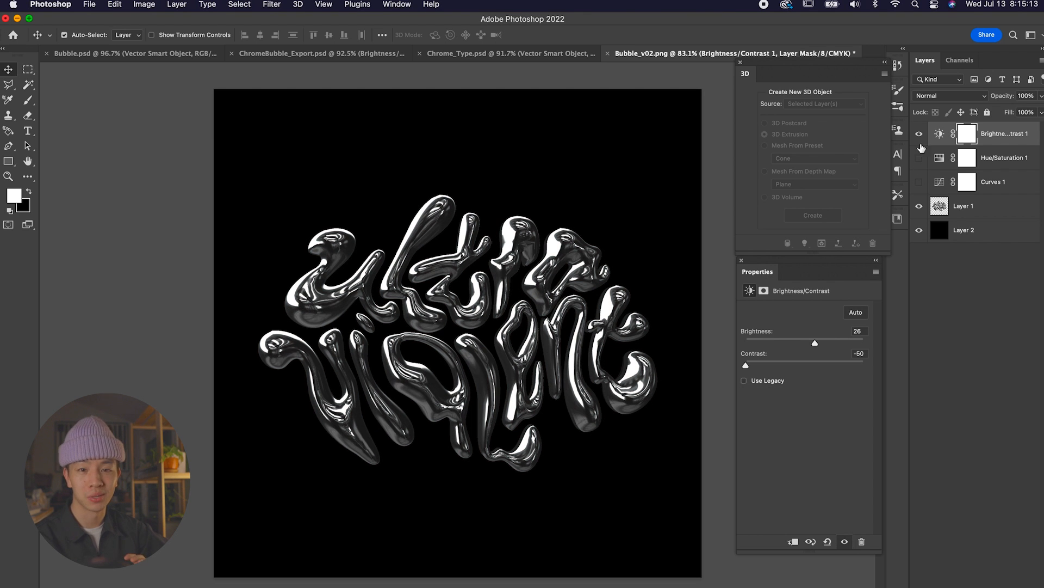
scroll(425, 286, "up", 4)
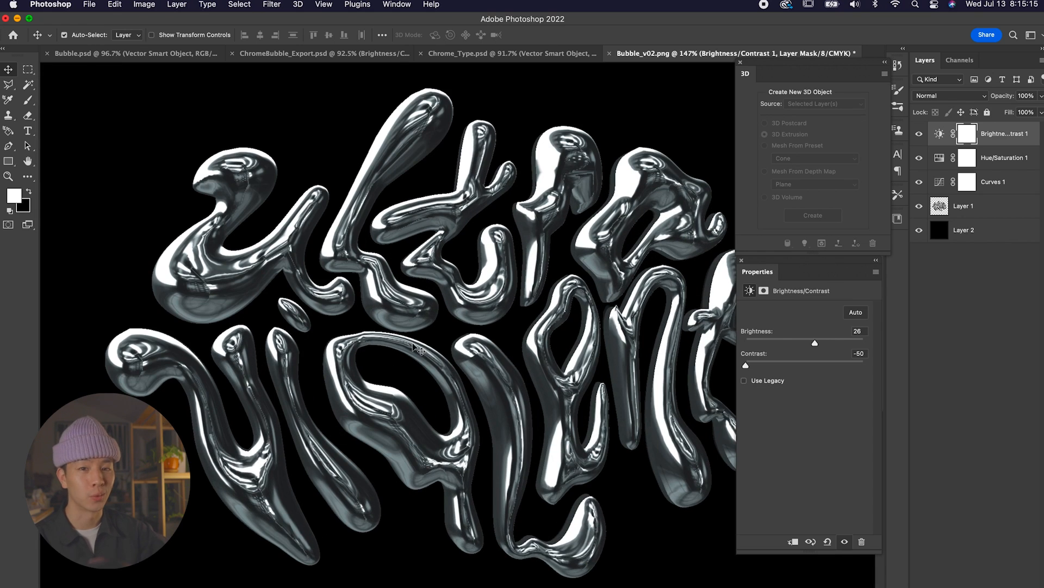
scroll(418, 348, "down", 3)
scroll(421, 446, "down", 1)
scroll(455, 369, "down", 1)
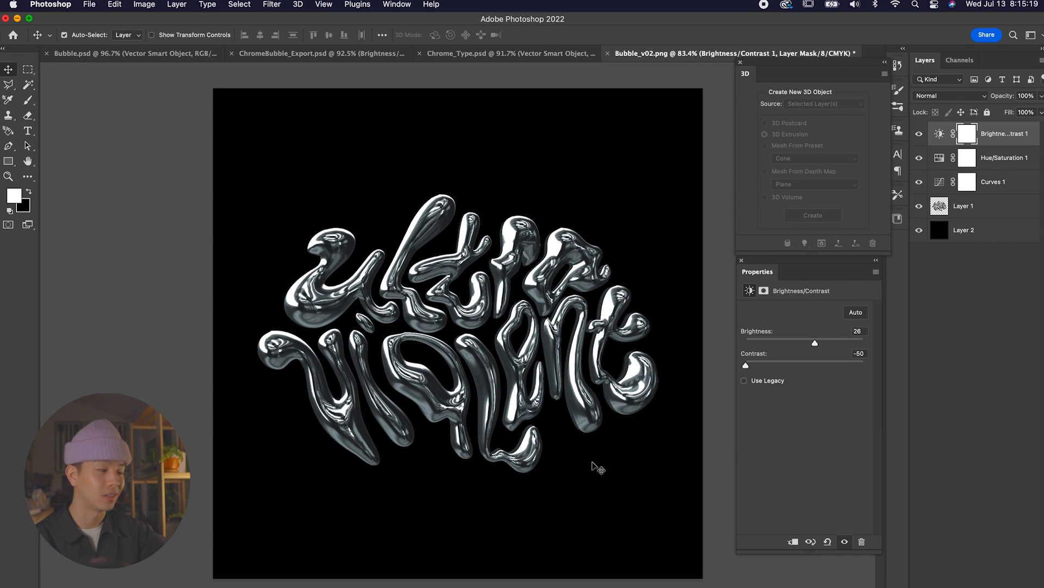